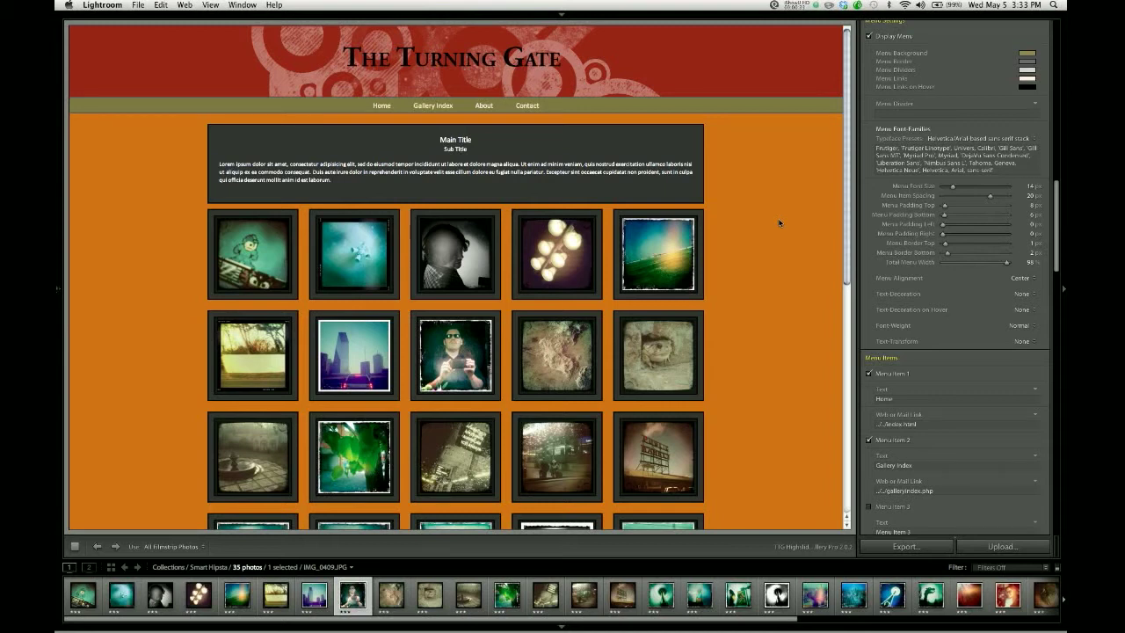
# - Limit the web gallery to Selected Photos and deselect all photos in the filmstrip
pyautogui.click(754, 200)
pyautogui.click(185, 546)
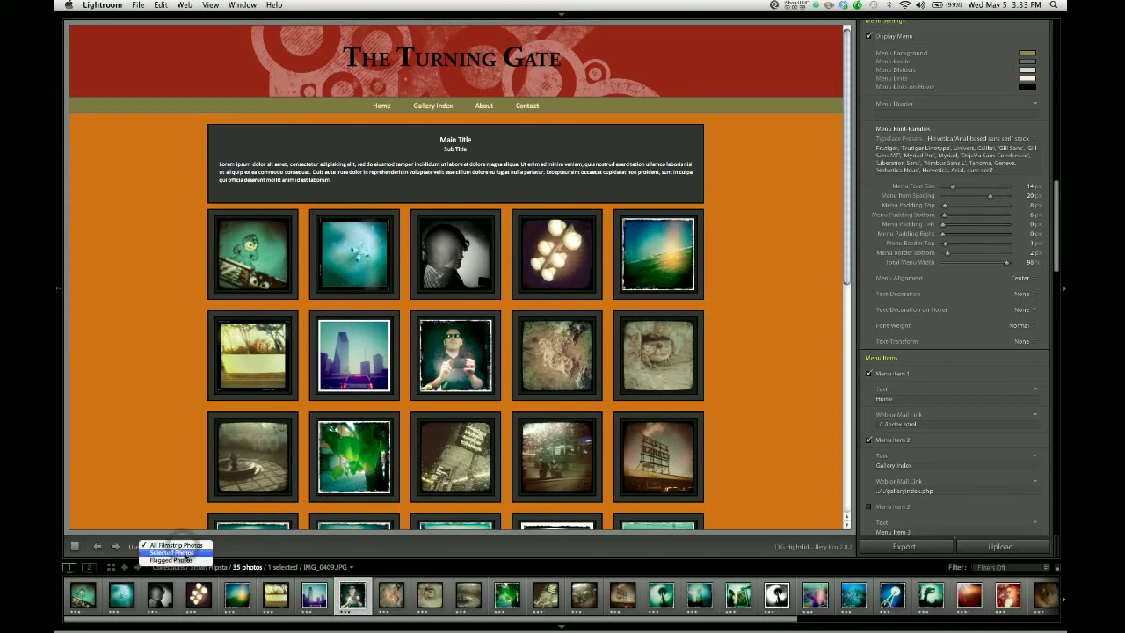
pyautogui.click(185, 553)
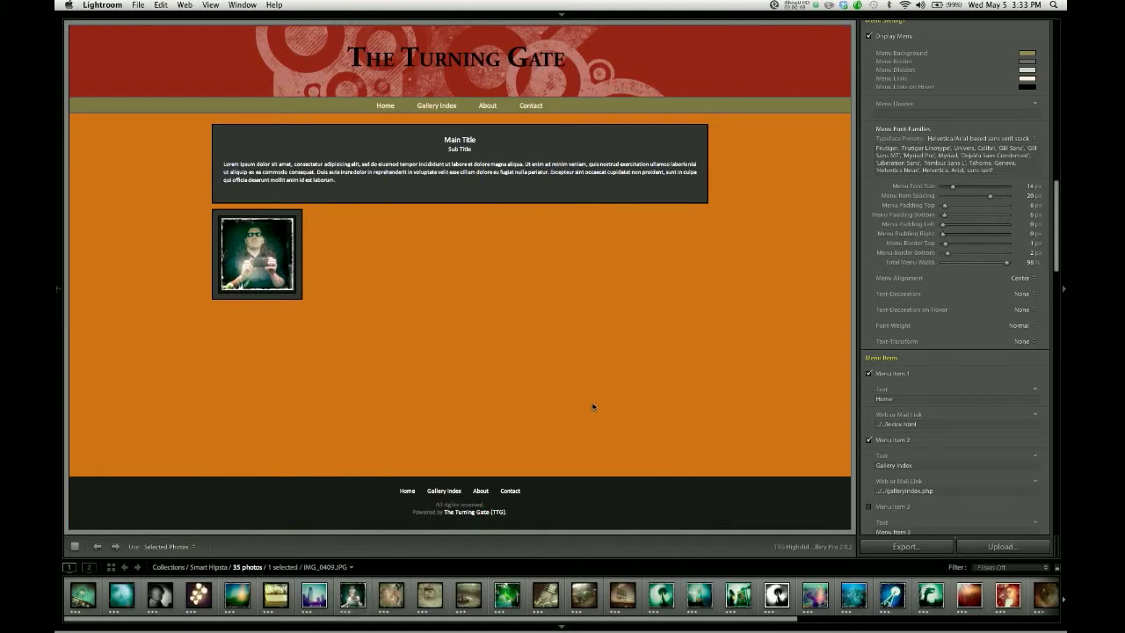
pyautogui.press('super+d')
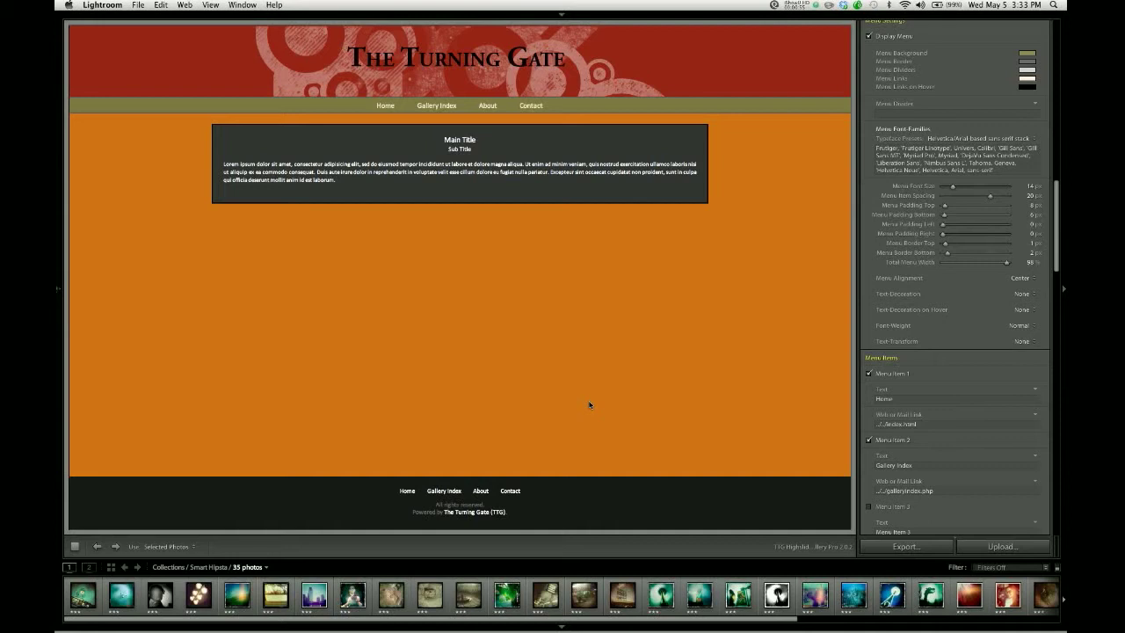
# - Turn off Display Gallery Description so the title and paragraph block is removed from the gallery page
pyautogui.scroll(8, 947, 200)
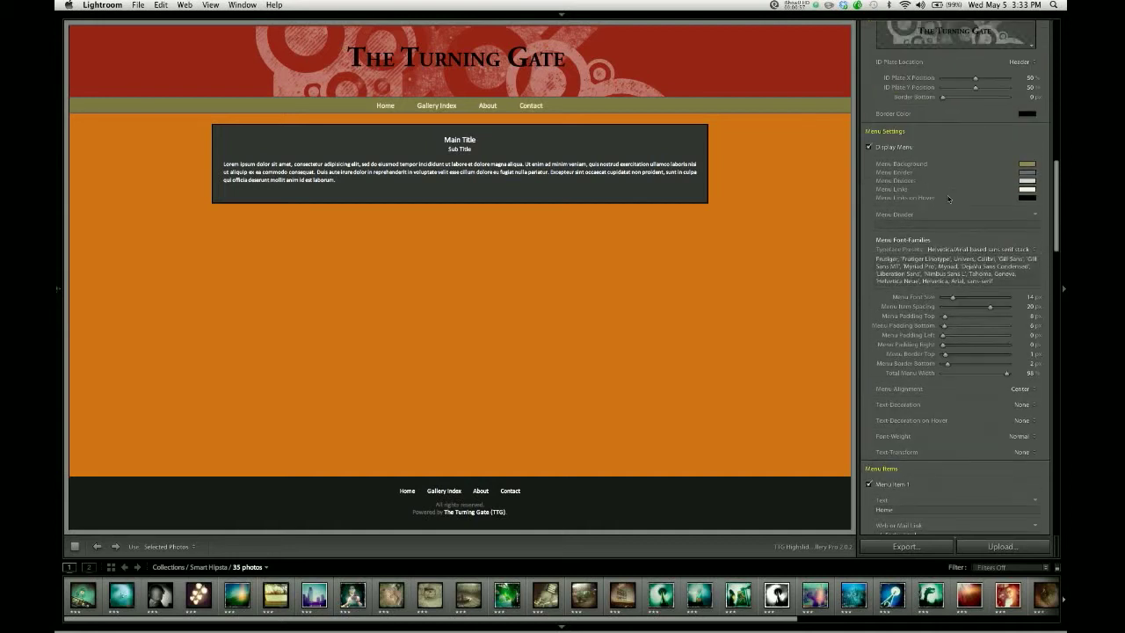
pyautogui.scroll(2, 947, 199)
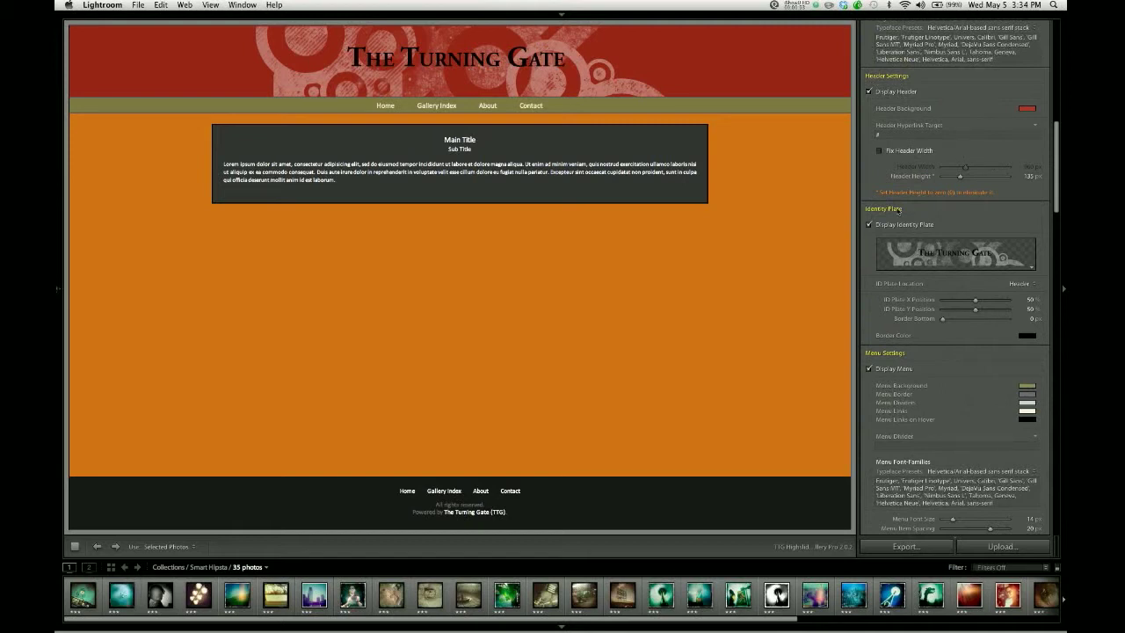
pyautogui.scroll(-2, 905, 207)
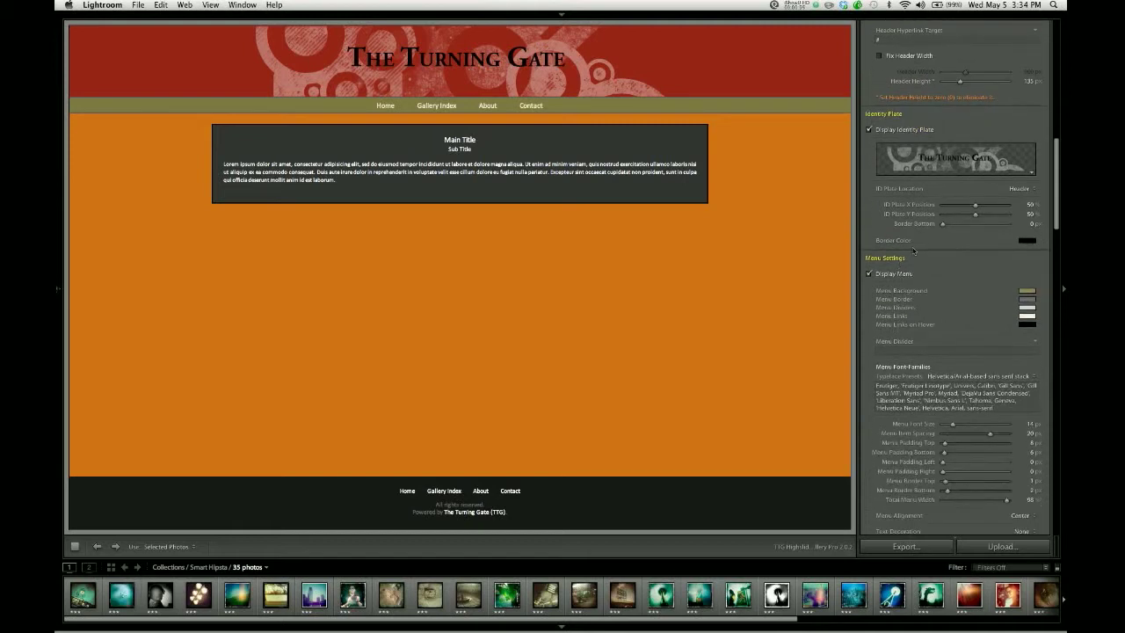
pyautogui.scroll(3, 915, 245)
pyautogui.scroll(-3, 915, 245)
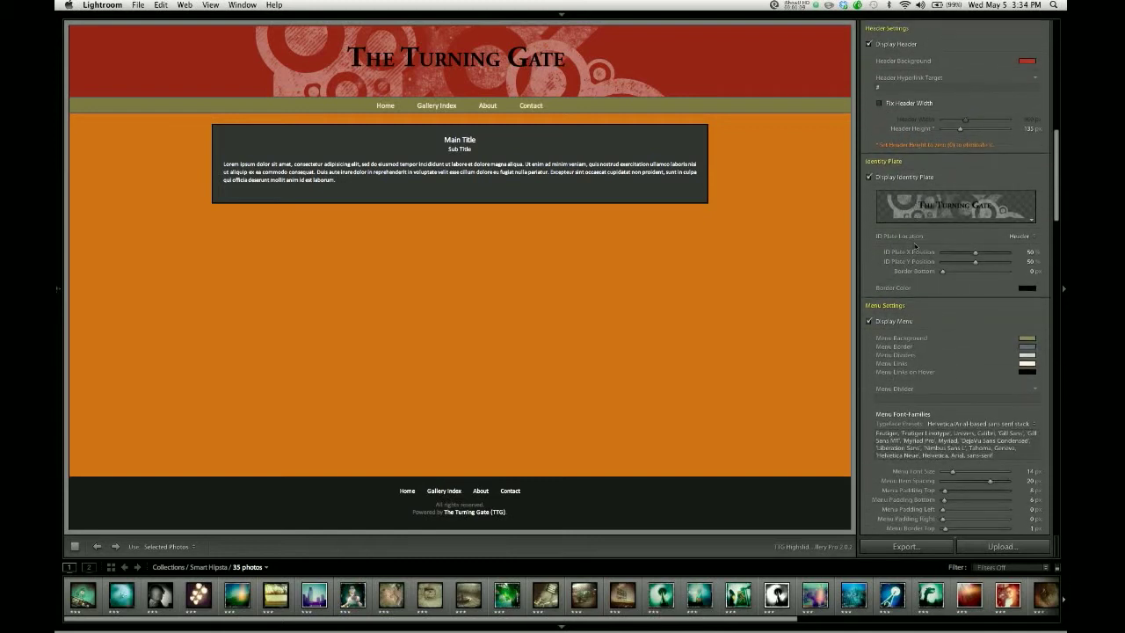
pyautogui.scroll(-20, 1058, 151)
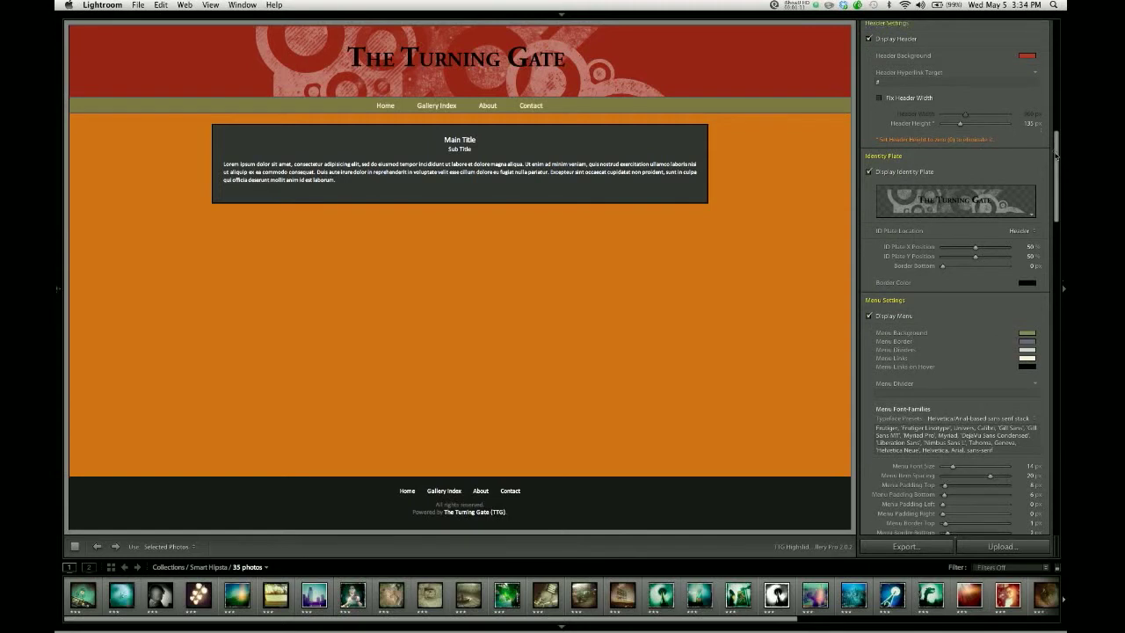
pyautogui.scroll(-18, 1056, 151)
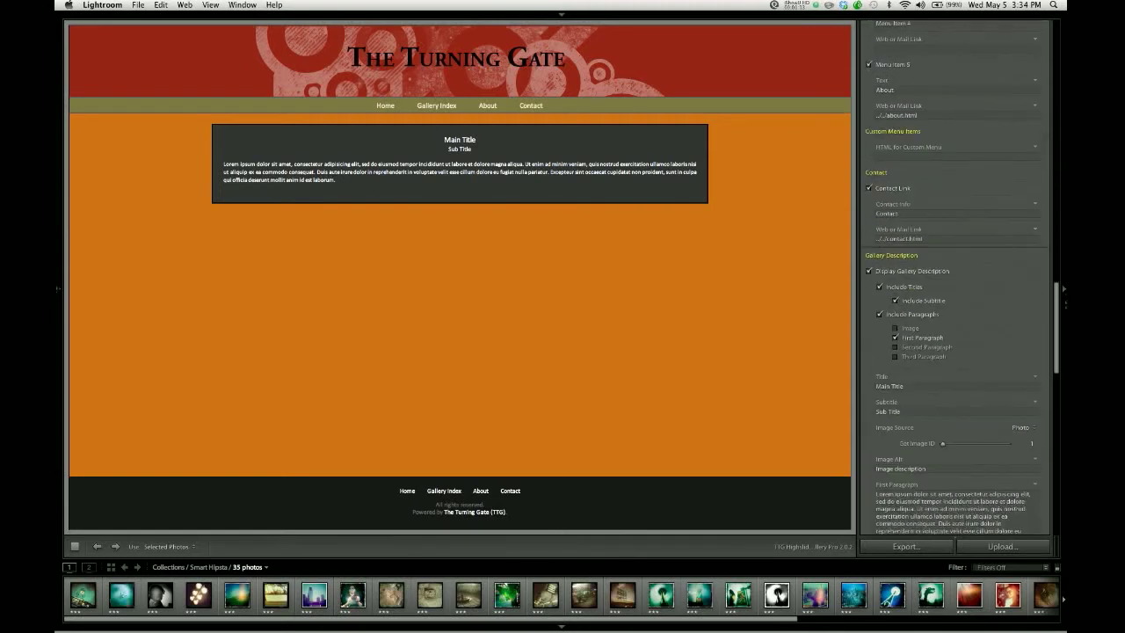
pyautogui.click(869, 238)
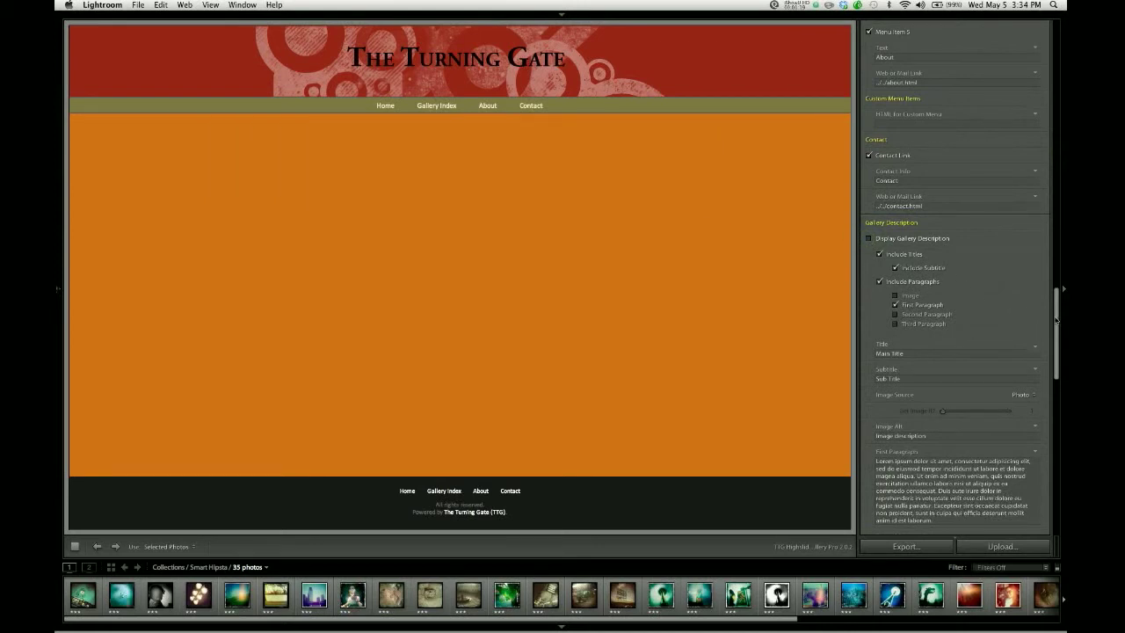
# - Switch the identity plate to a styled text identity plate reading "The Turning Gate"
pyautogui.scroll(15, 1057, 321)
pyautogui.scroll(10, 1032, 223)
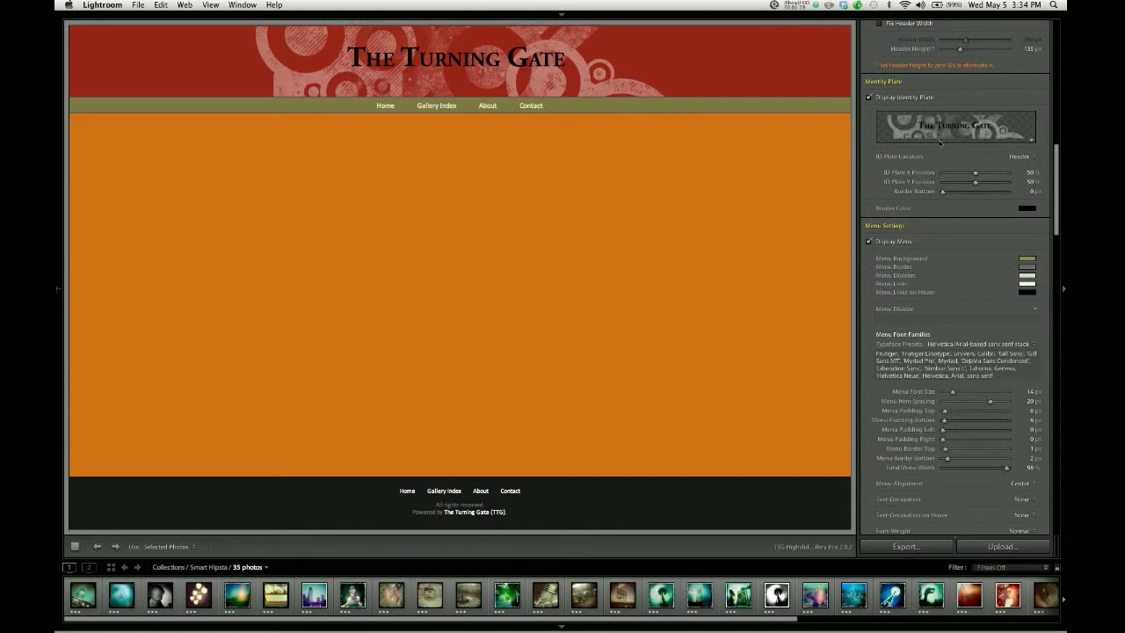
pyautogui.click(942, 139)
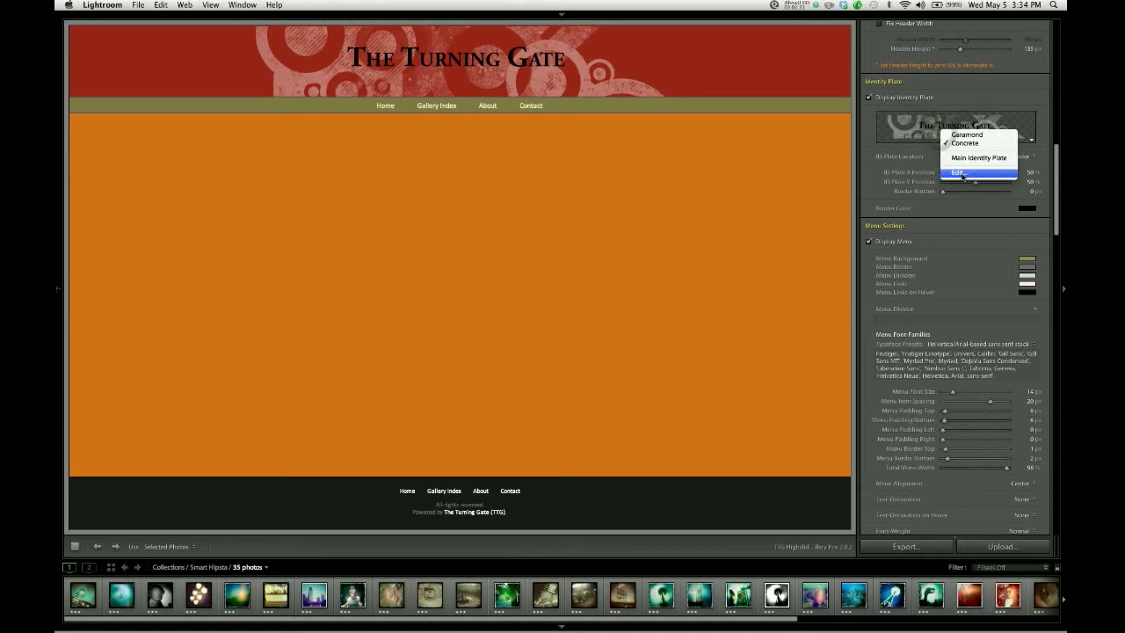
pyautogui.click(963, 173)
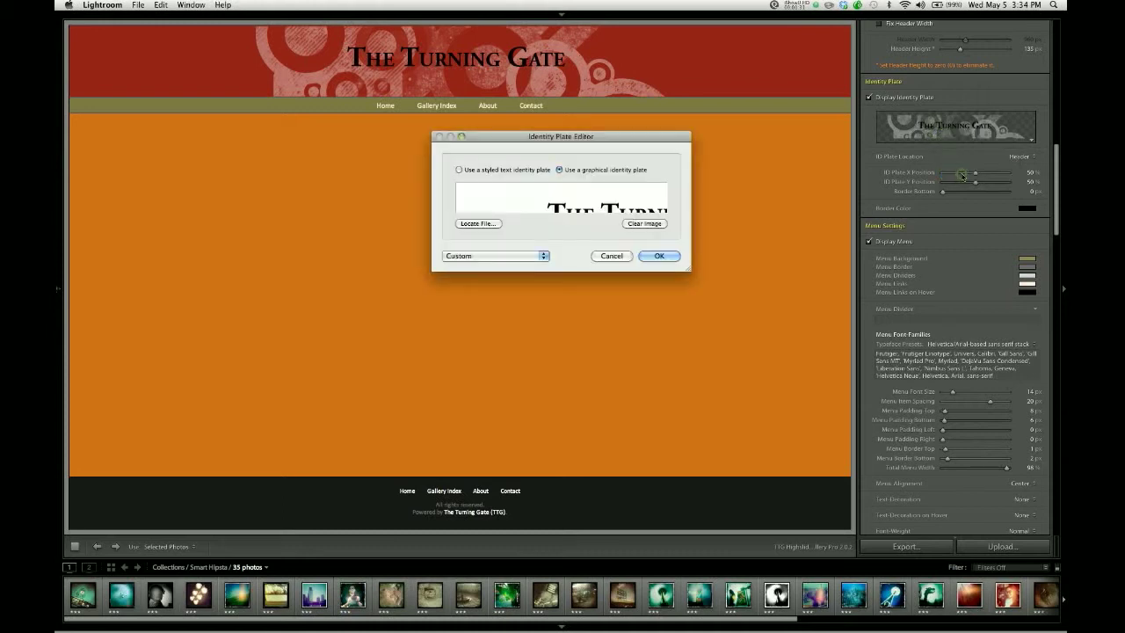
pyautogui.click(489, 171)
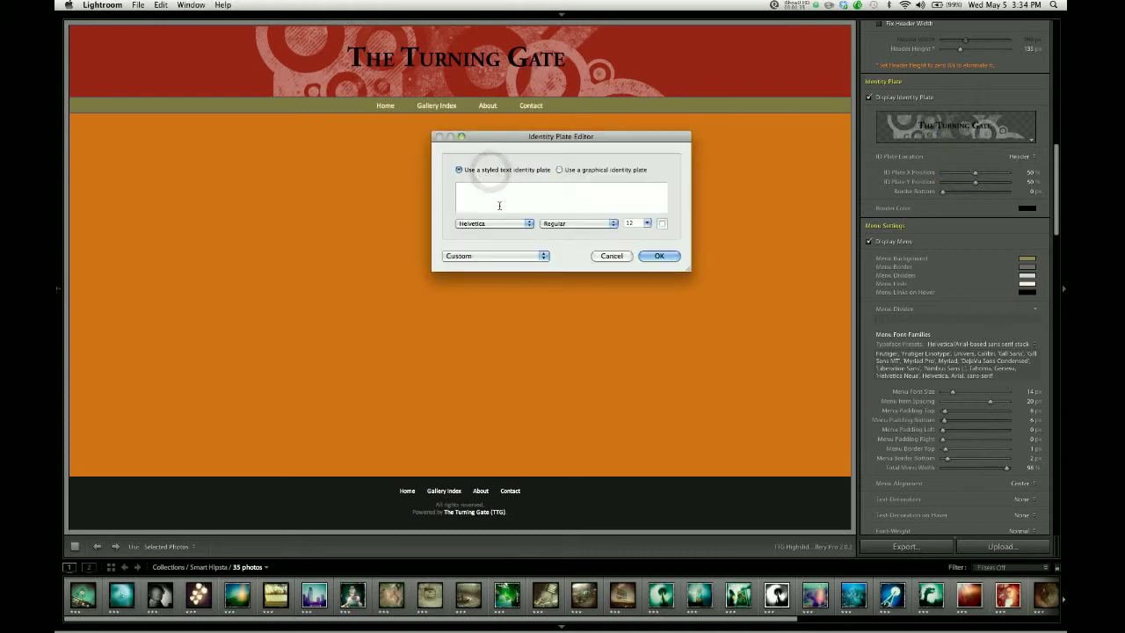
pyautogui.write('THe Turning Gate')
pyautogui.press('super+a')
# - Format the identity plate text in Adobe Garamond Pro Regular at size 64 and apply it
pyautogui.click(527, 225)
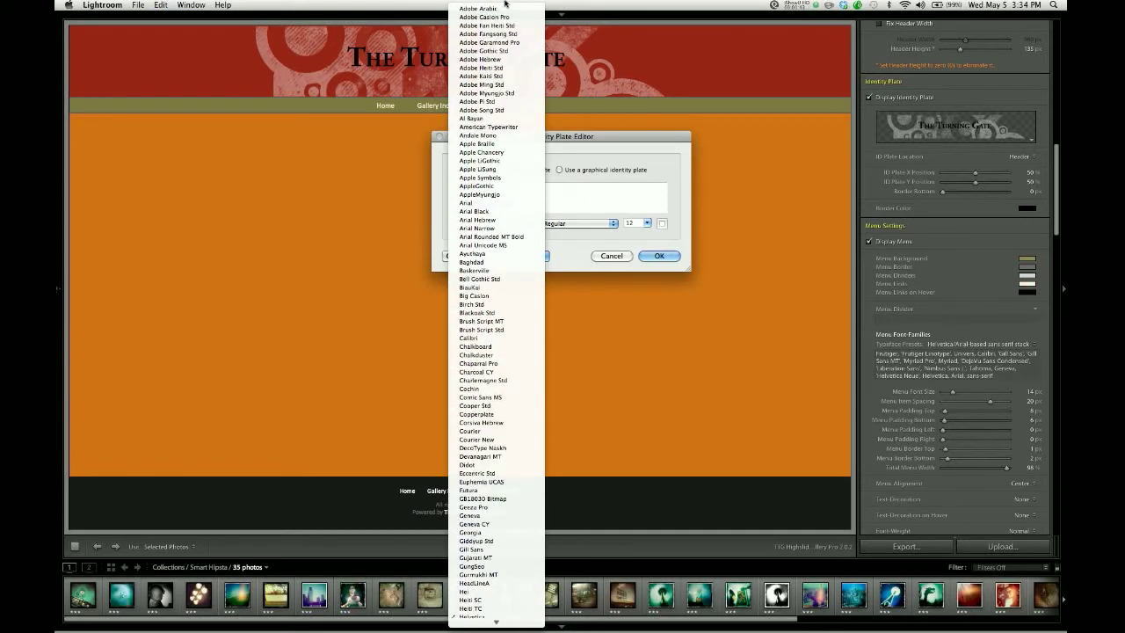
pyautogui.press('Escape')
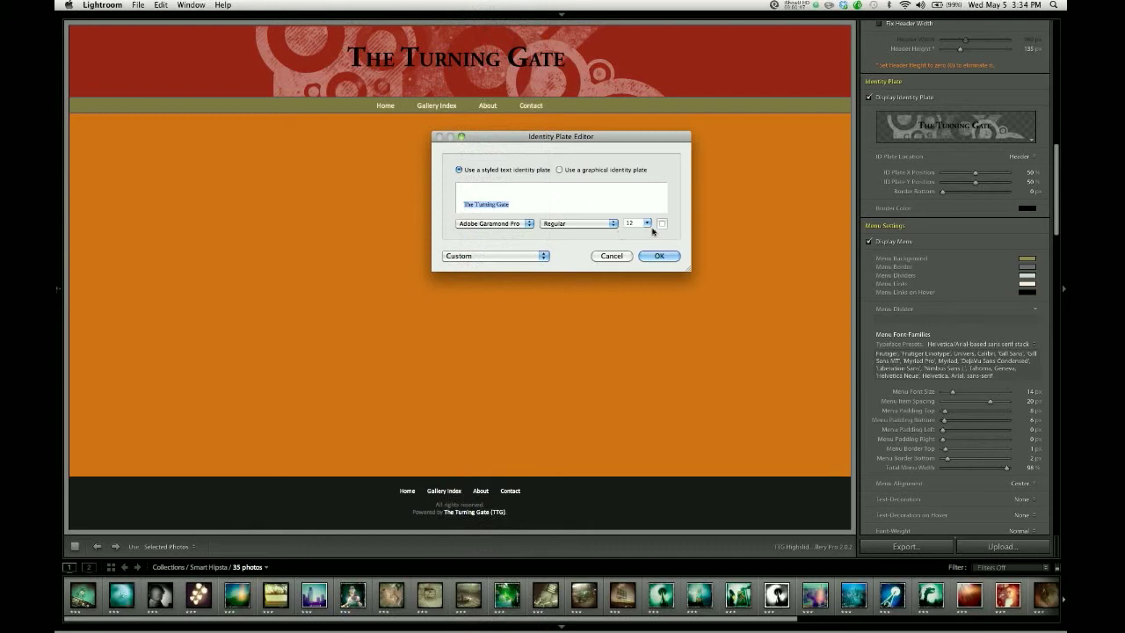
pyautogui.click(646, 223)
pyautogui.scroll(-3, 638, 248)
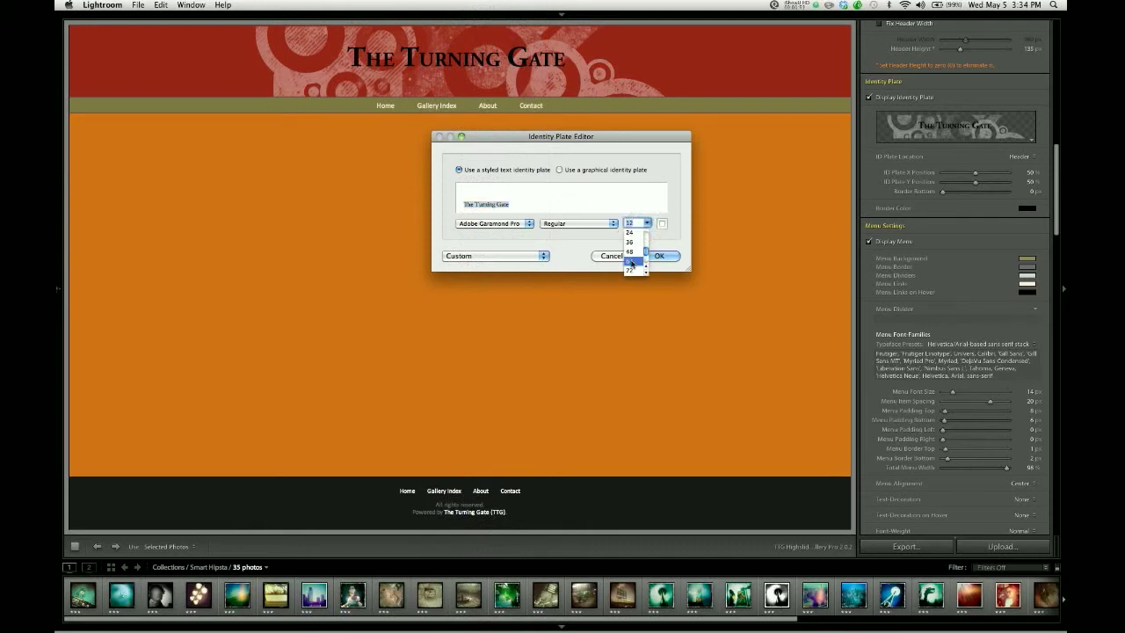
pyautogui.click(629, 260)
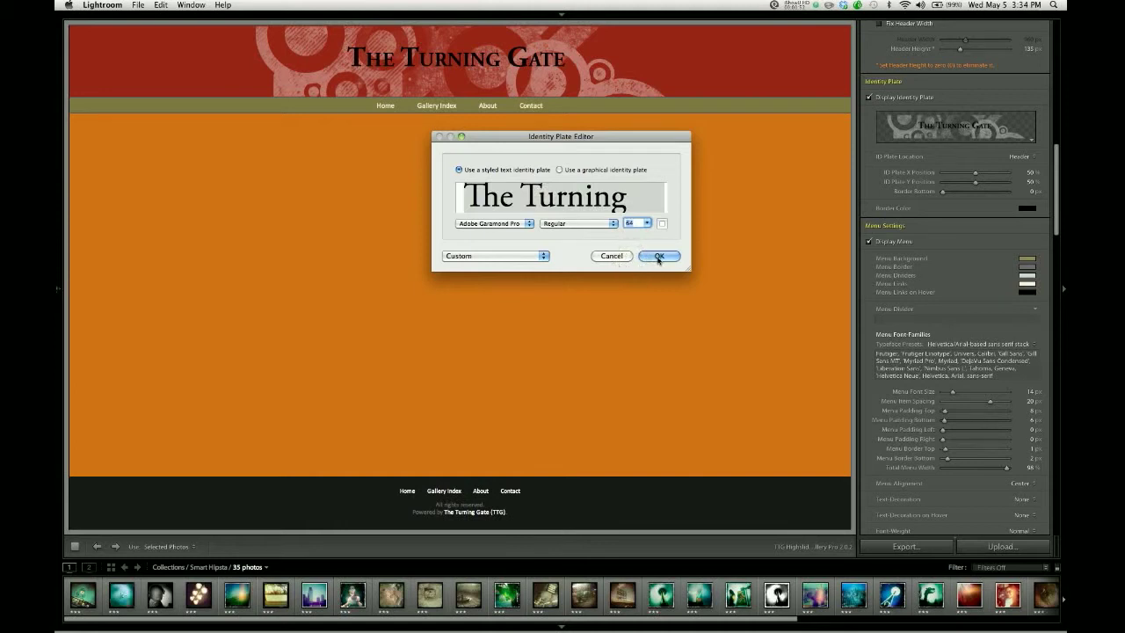
pyautogui.click(659, 257)
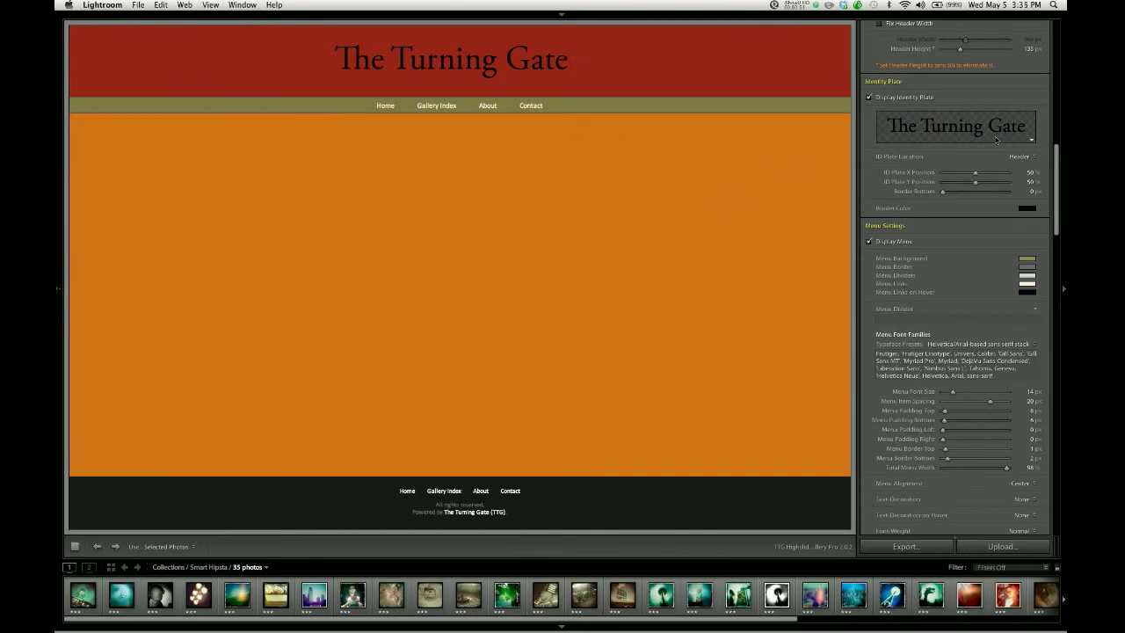
# - Set the ID Plate Location to Beneath Menu
pyautogui.scroll(2, 974, 133)
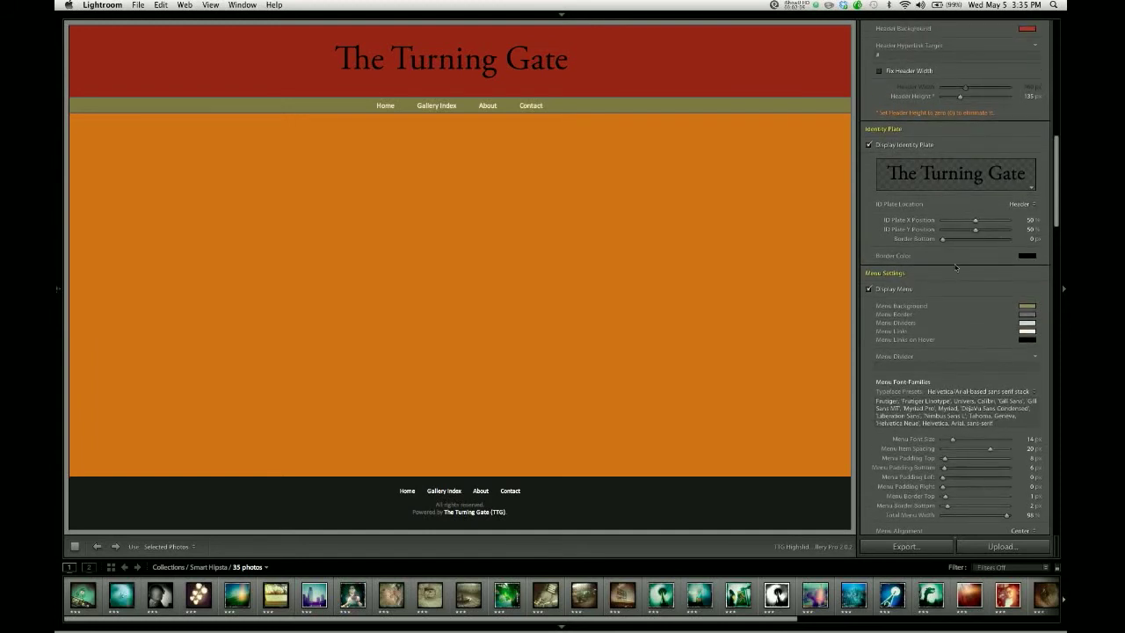
pyautogui.click(1020, 205)
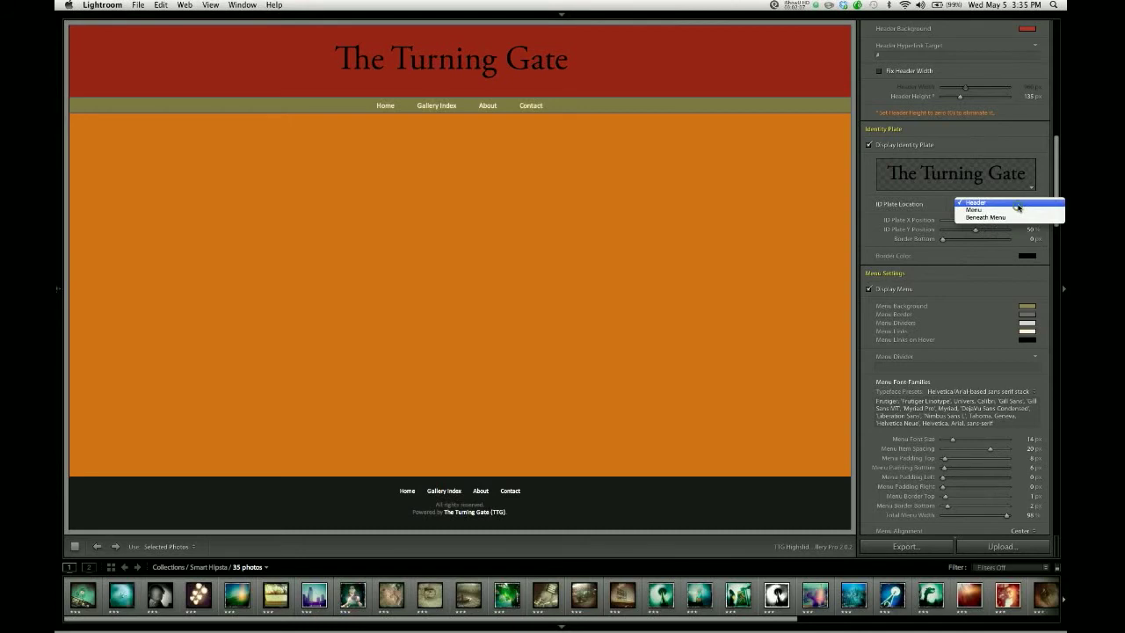
pyautogui.click(1006, 217)
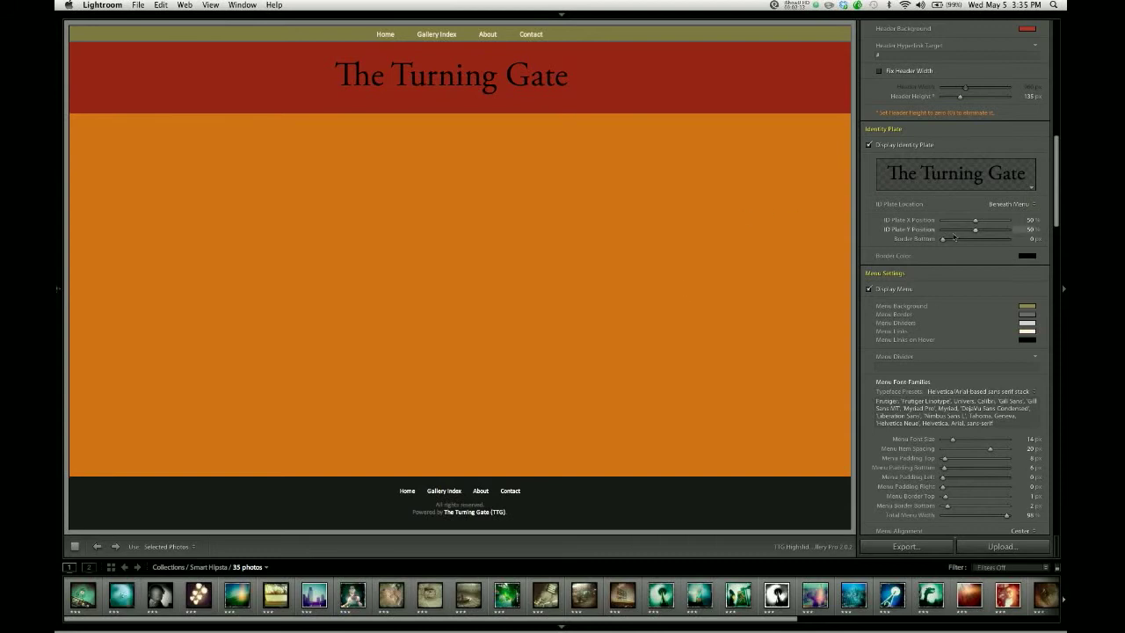
# - Set the menu's top border to 0 px, its bottom border to 1 px and its top padding to 16 px
pyautogui.scroll(-8, 952, 236)
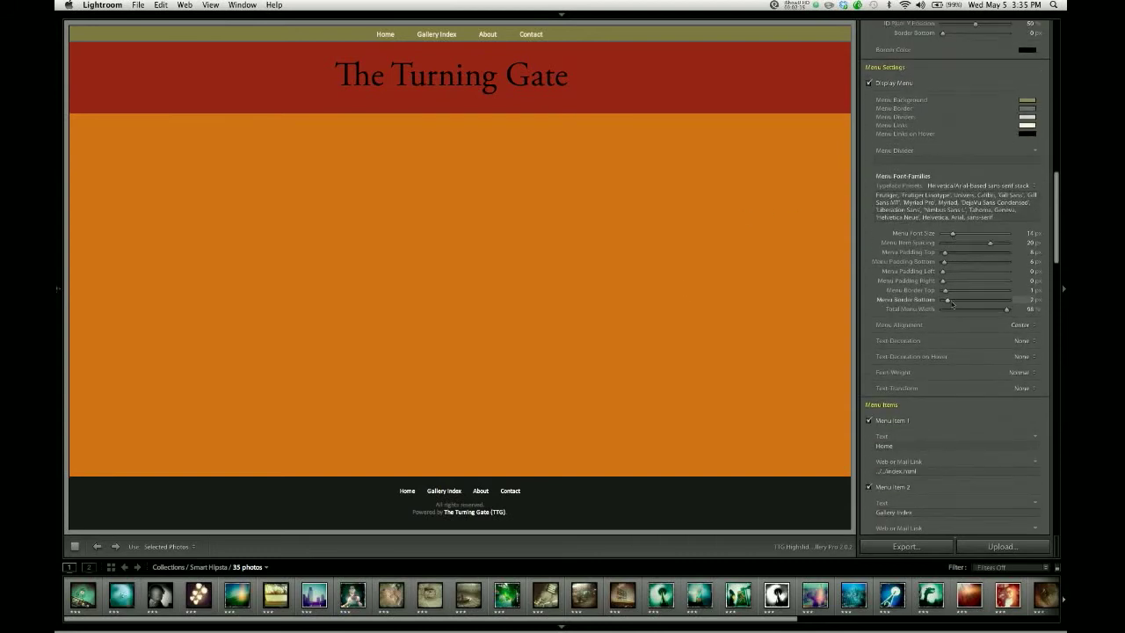
pyautogui.moveTo(944, 291); pyautogui.dragTo(941, 291)
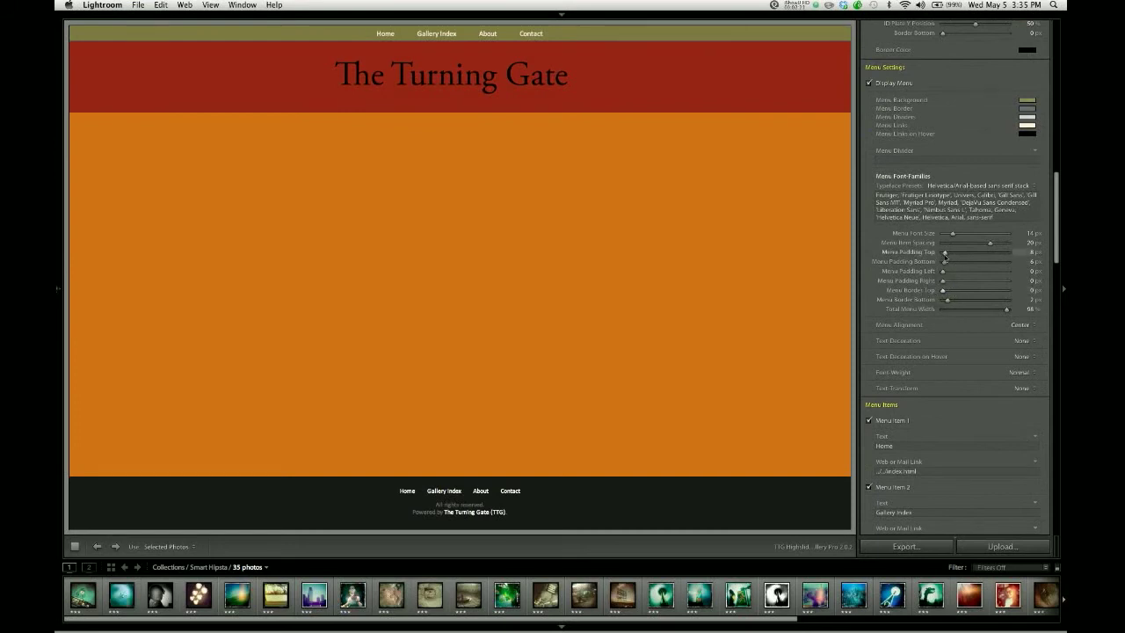
pyautogui.moveTo(944, 253); pyautogui.dragTo(947, 256)
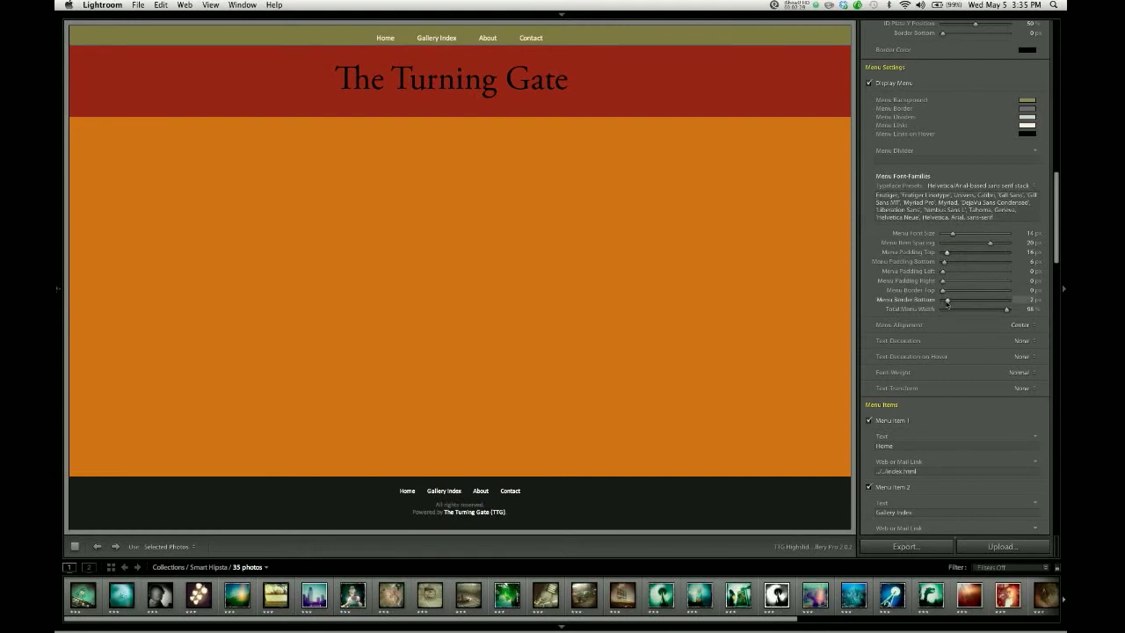
pyautogui.moveTo(947, 300); pyautogui.dragTo(946, 301)
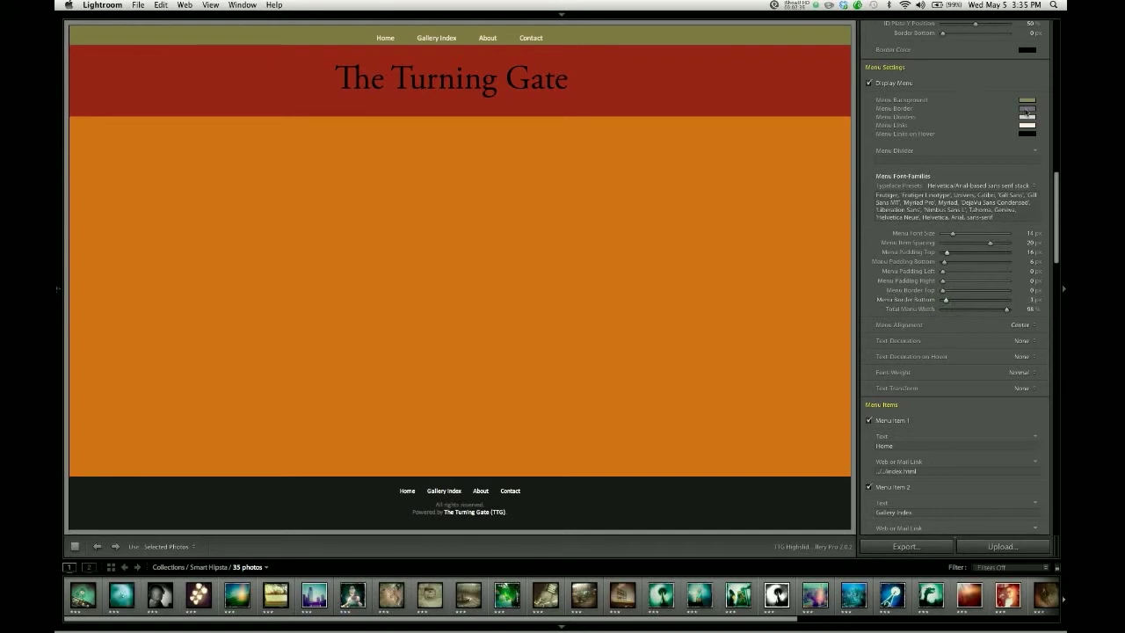
# - Make the menu border black and set the menu's bottom padding to 10 px
pyautogui.click(1026, 109)
pyautogui.click(993, 158)
pyautogui.click(1026, 109)
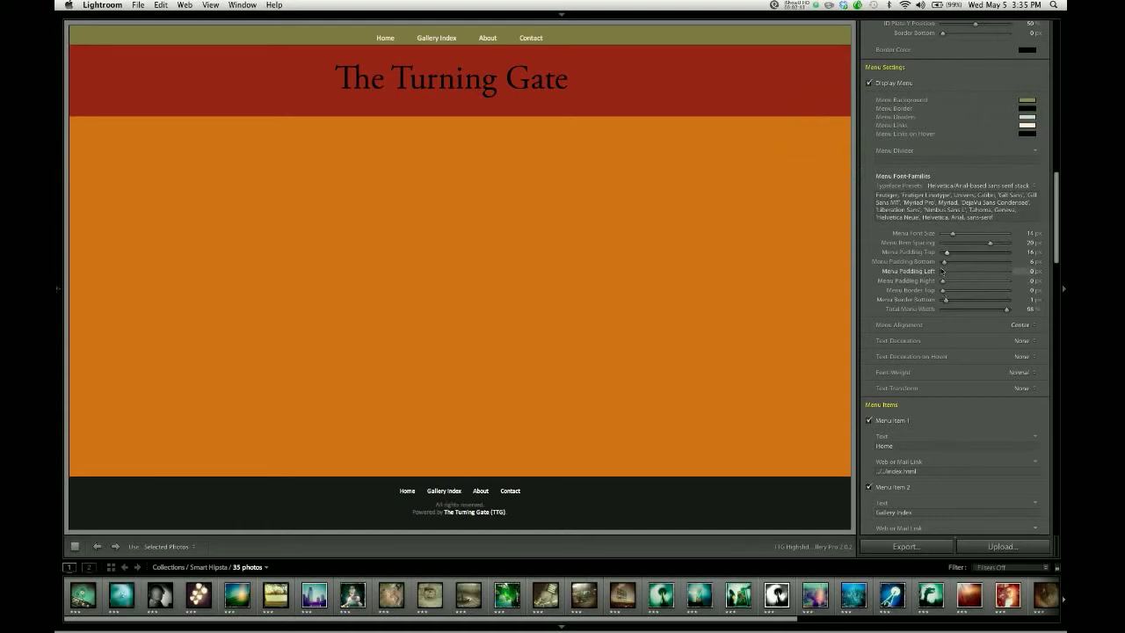
pyautogui.moveTo(944, 264); pyautogui.dragTo(946, 267)
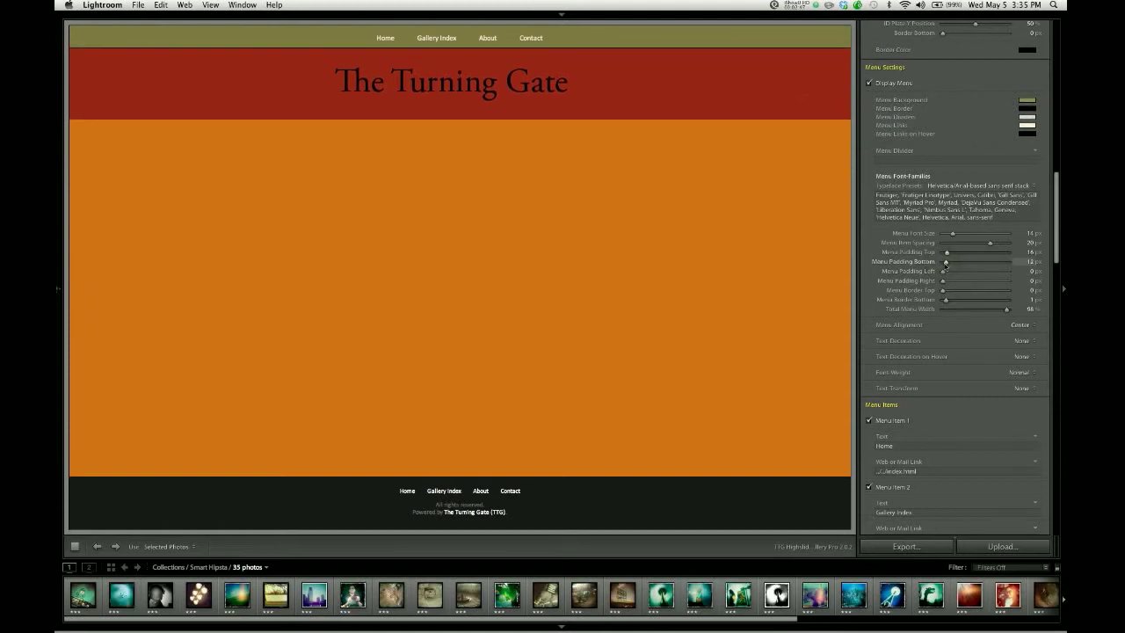
pyautogui.moveTo(947, 266); pyautogui.dragTo(945, 265)
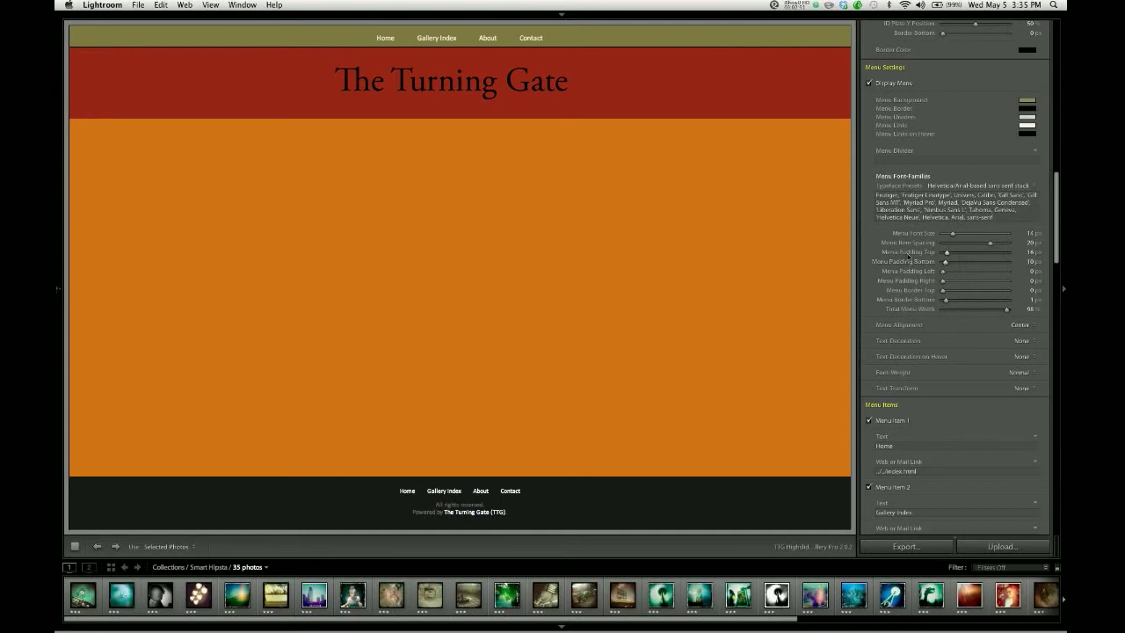
# - Give the identity plate a 2 px bottom border and set the header height to 98 px
pyautogui.scroll(2, 983, 148)
pyautogui.scroll(6, 983, 147)
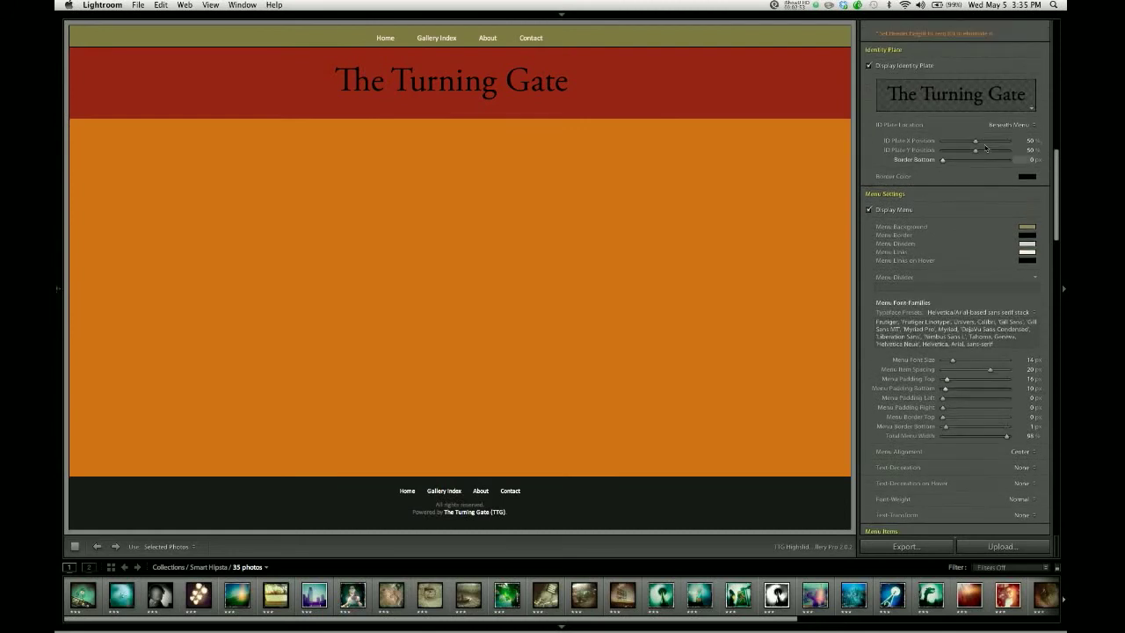
pyautogui.scroll(4, 985, 147)
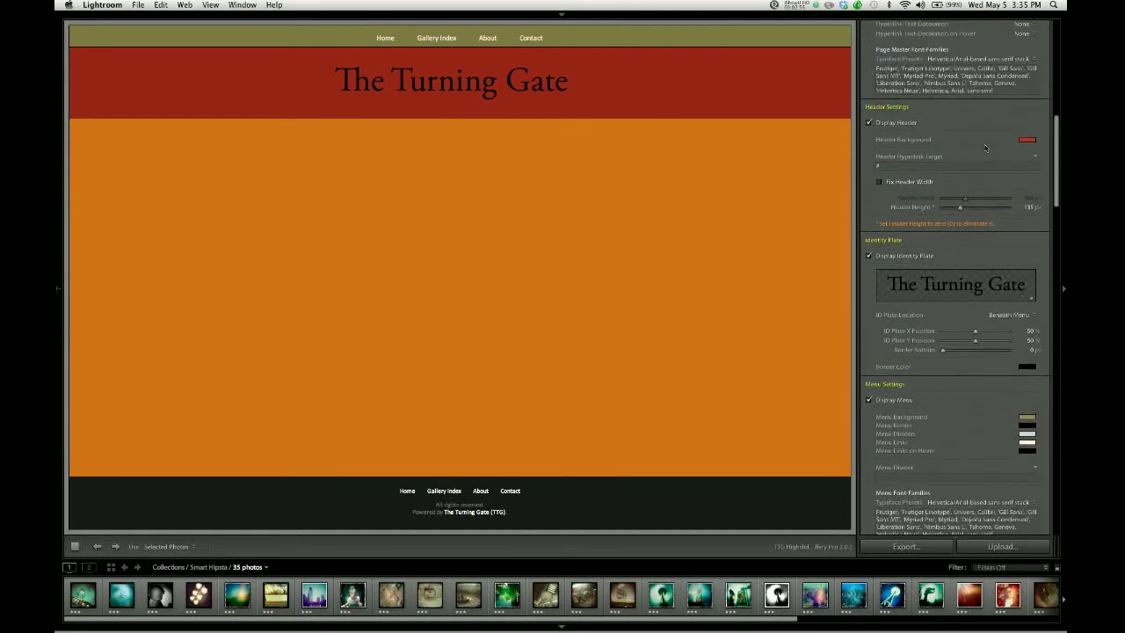
pyautogui.scroll(-2, 985, 148)
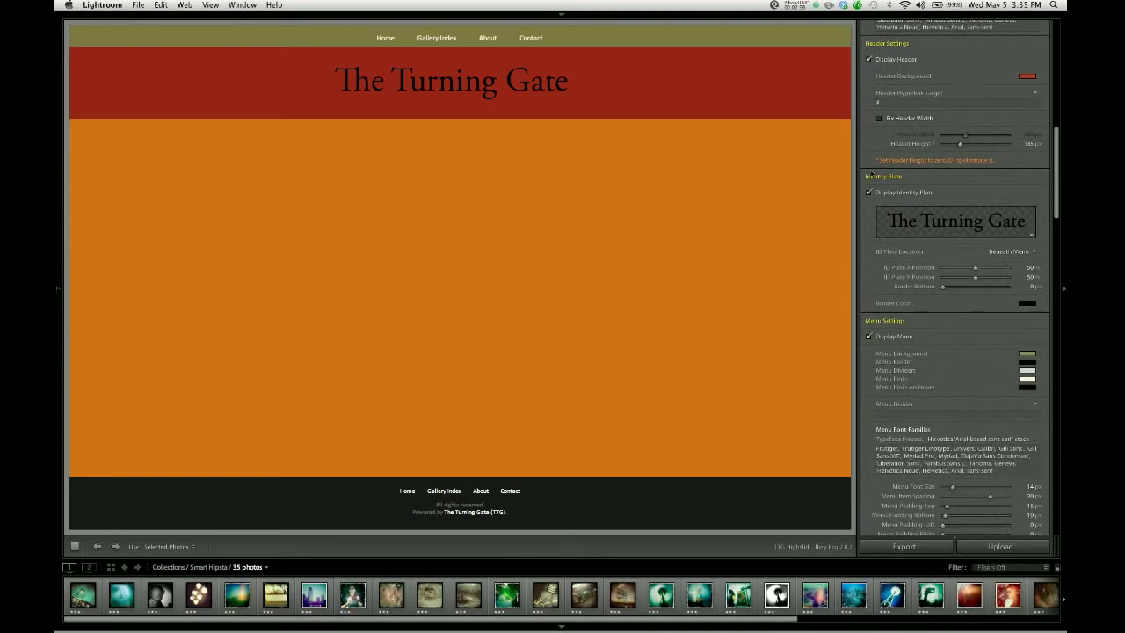
pyautogui.moveTo(943, 289); pyautogui.dragTo(948, 291)
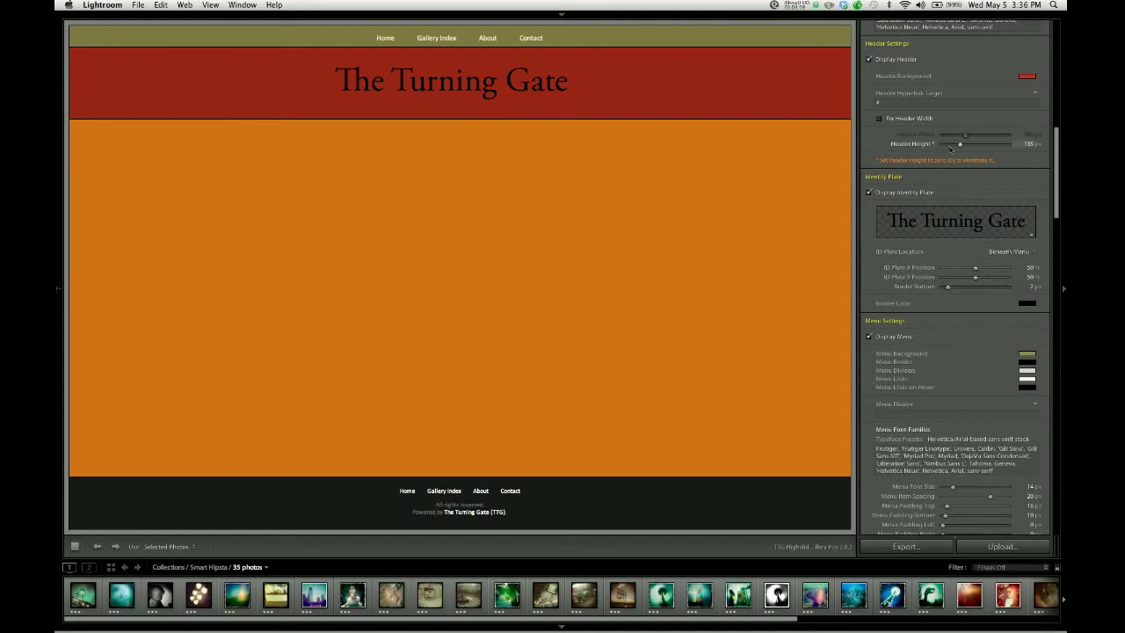
pyautogui.moveTo(960, 146); pyautogui.dragTo(955, 147)
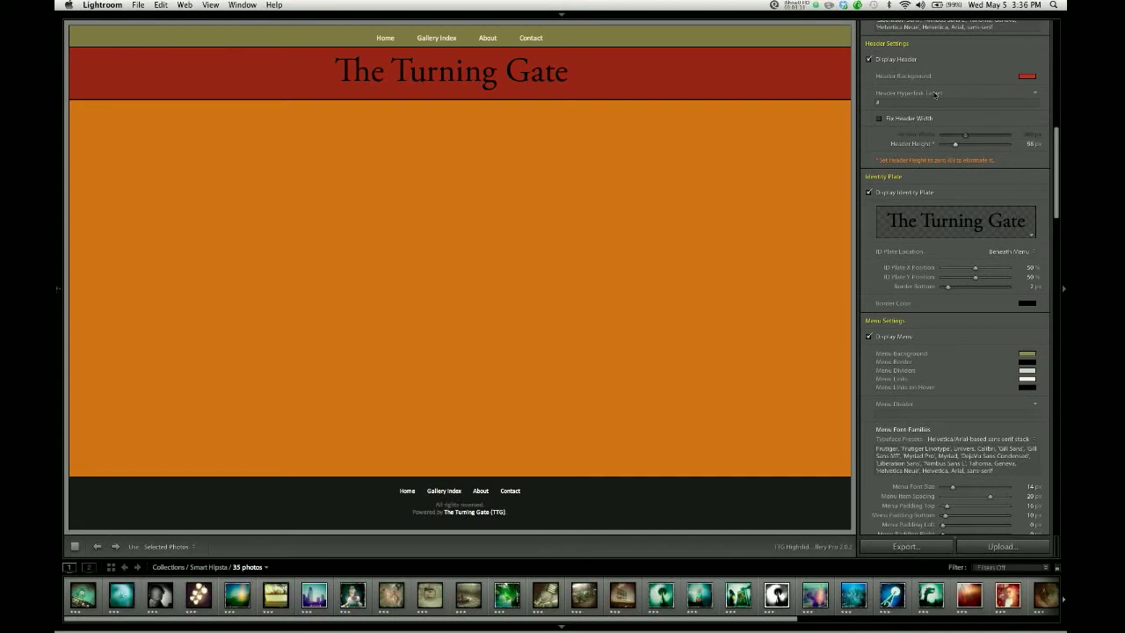
pyautogui.scroll(-1, 935, 117)
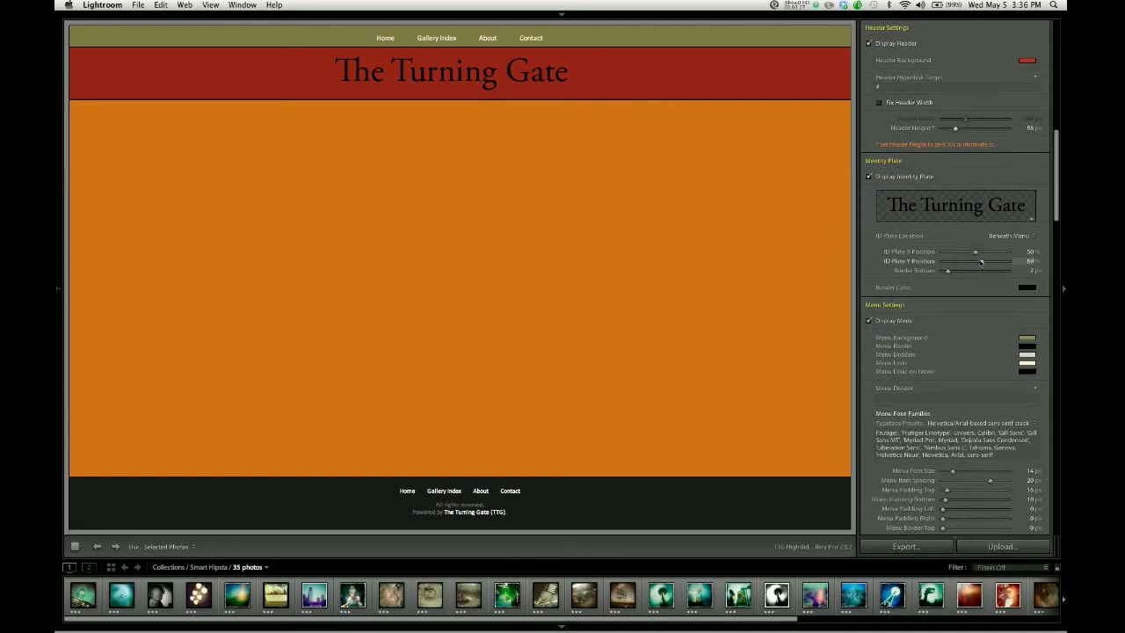
# - Set the identity plate's Y position to 70% and its X position to 0%
pyautogui.moveTo(980, 261); pyautogui.dragTo(984, 262)
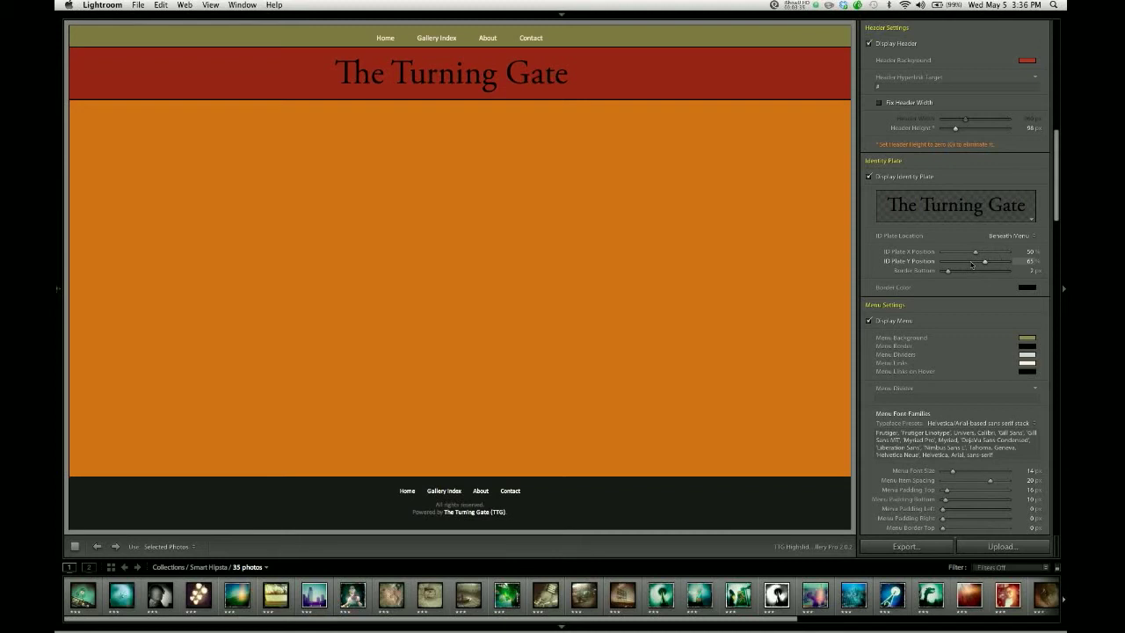
pyautogui.moveTo(984, 262); pyautogui.dragTo(989, 263)
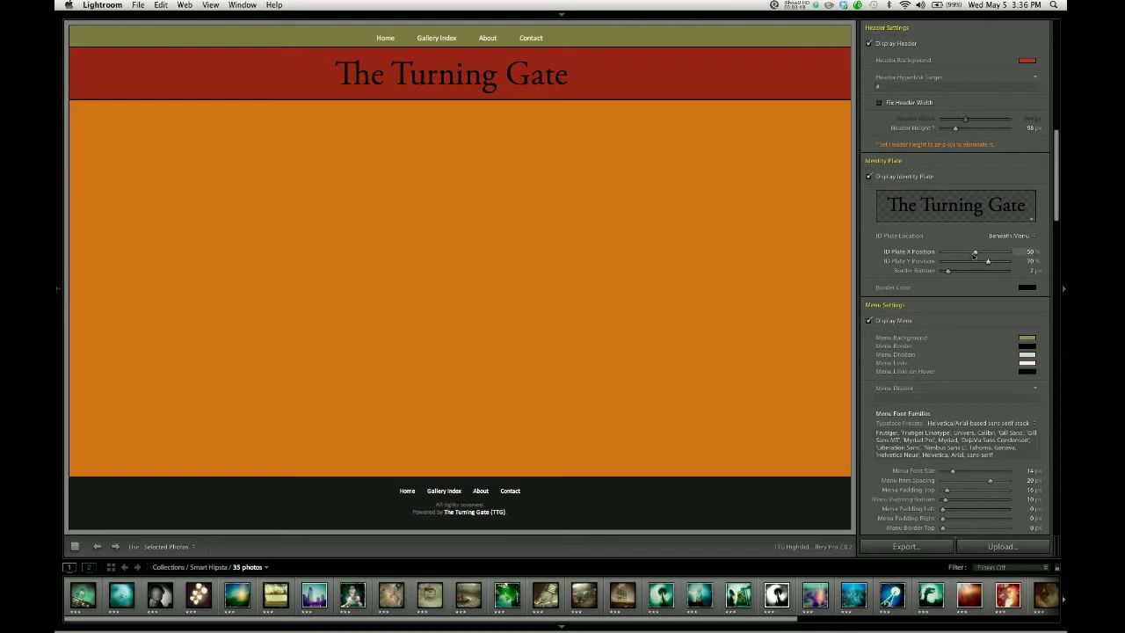
pyautogui.moveTo(974, 255); pyautogui.dragTo(940, 255)
# - Set the menu alignment to Left and the total menu width to 100%
pyautogui.scroll(-5, 957, 305)
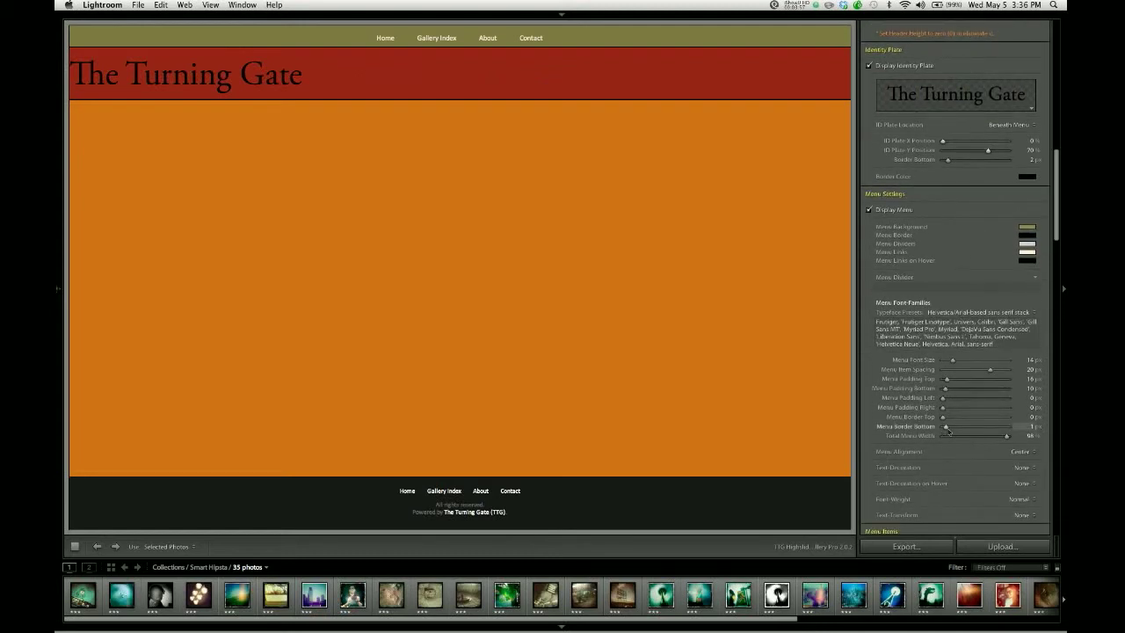
pyautogui.click(991, 452)
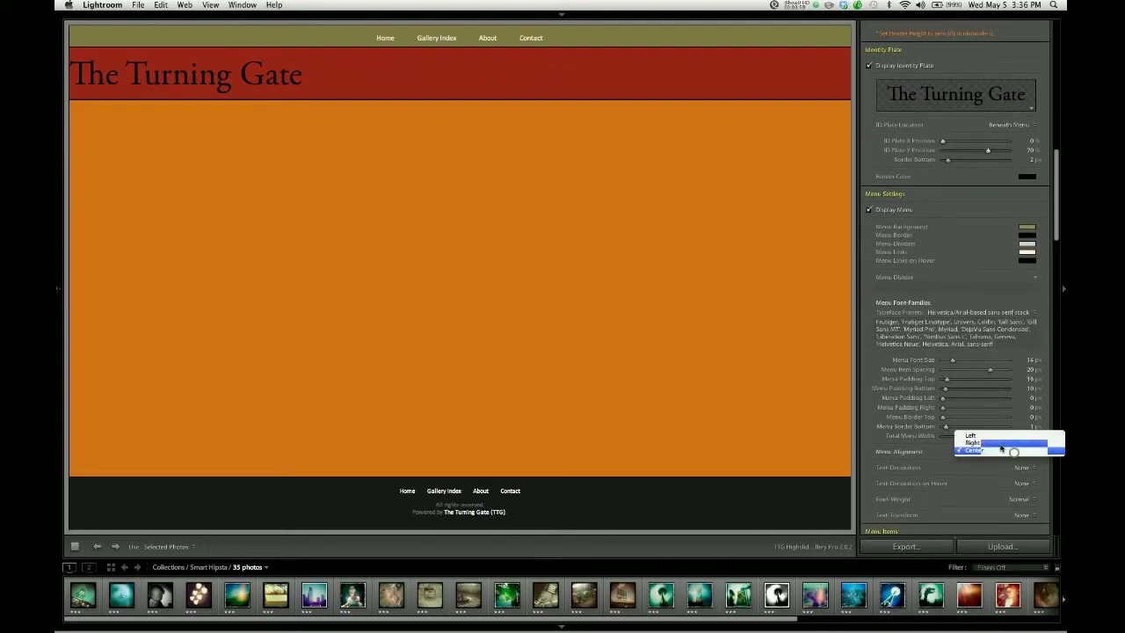
pyautogui.click(970, 434)
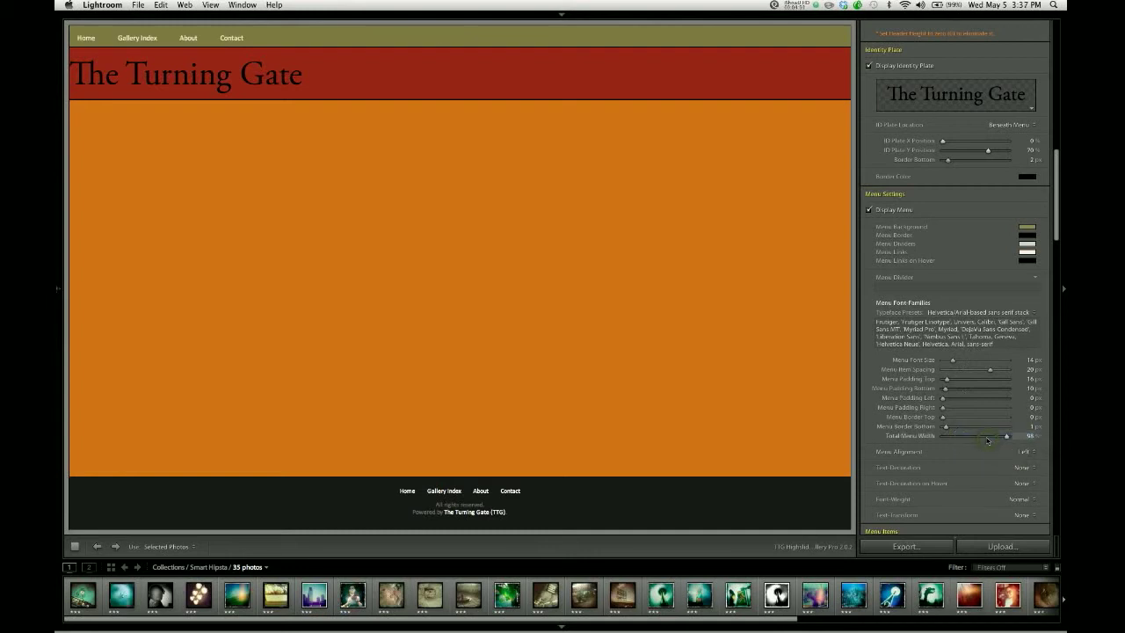
pyautogui.moveTo(986, 434); pyautogui.dragTo(1015, 438)
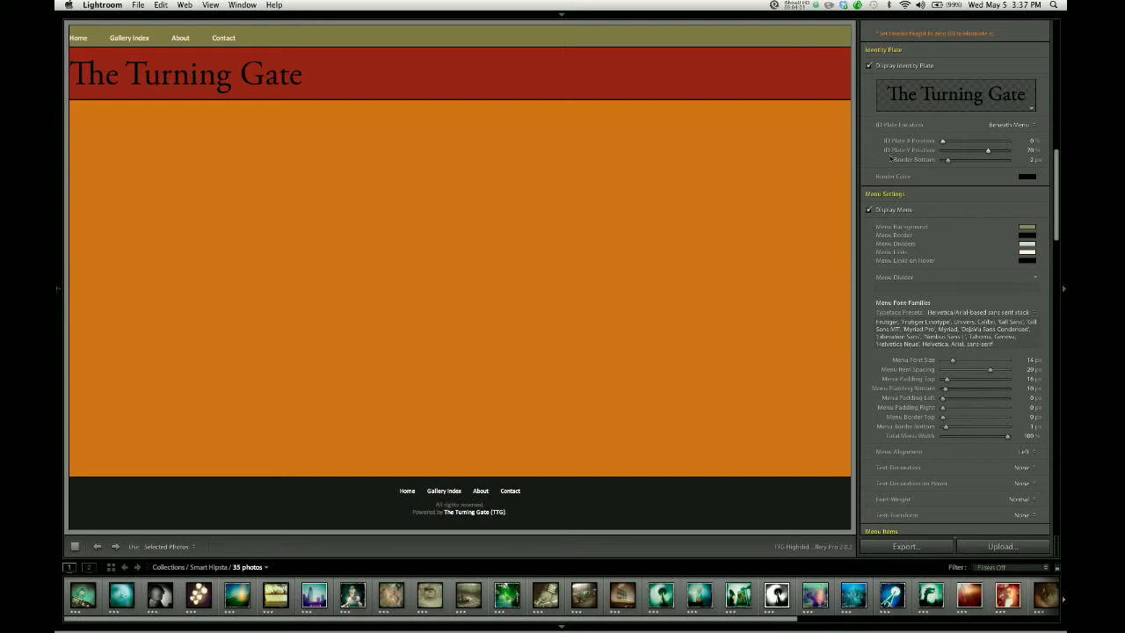
# - Fix the header width and set it to 950 px
pyautogui.scroll(3, 945, 167)
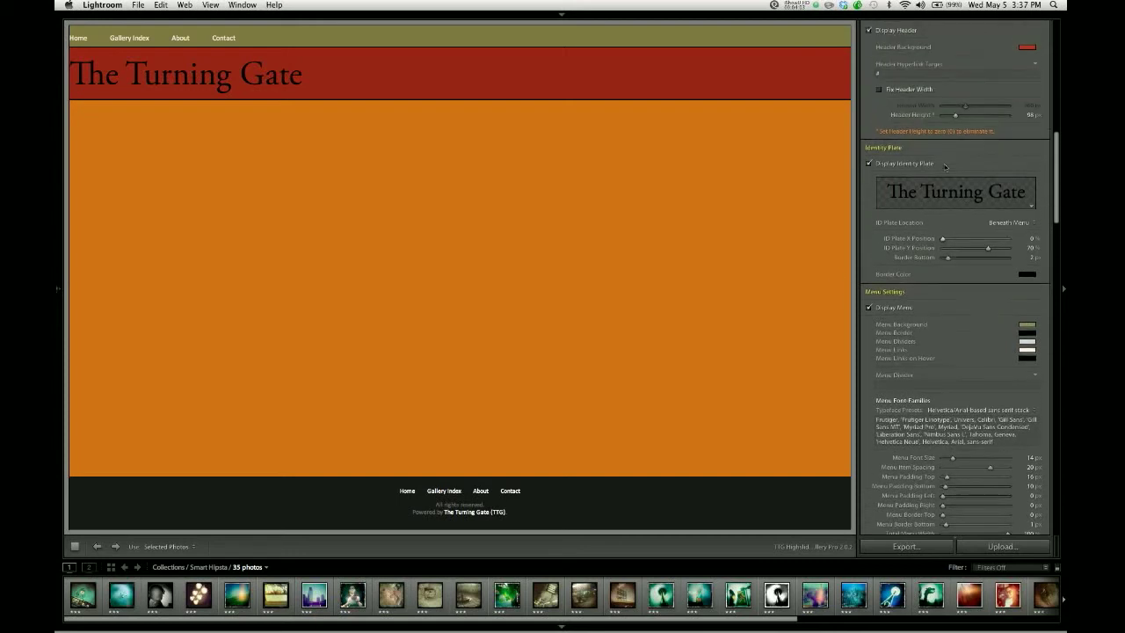
pyautogui.scroll(1, 944, 167)
pyautogui.click(880, 103)
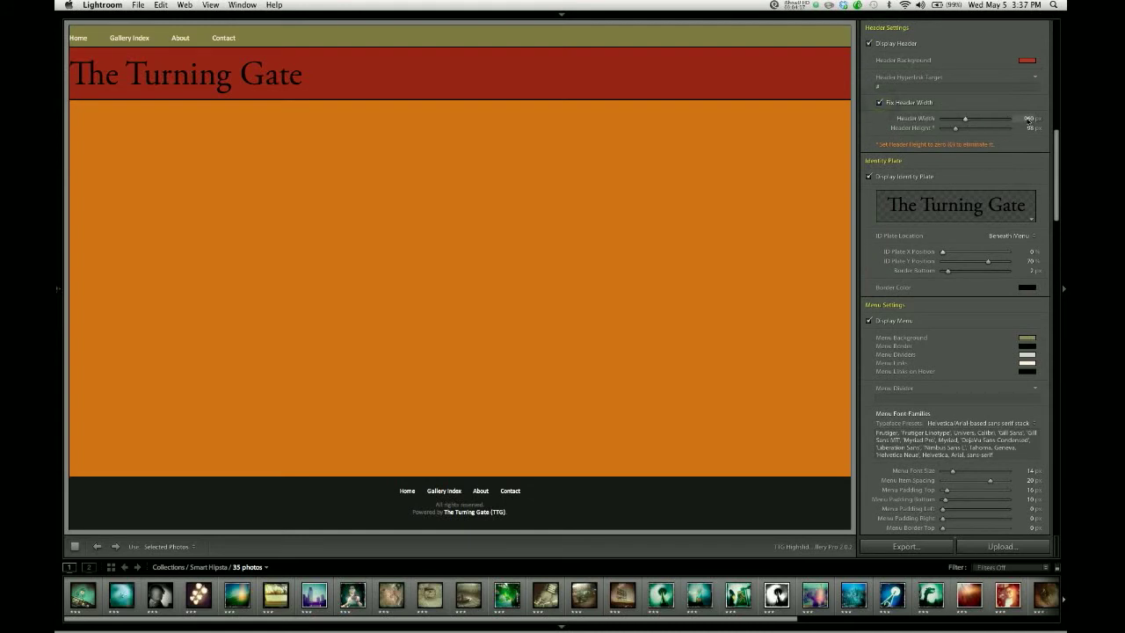
pyautogui.click(1027, 119)
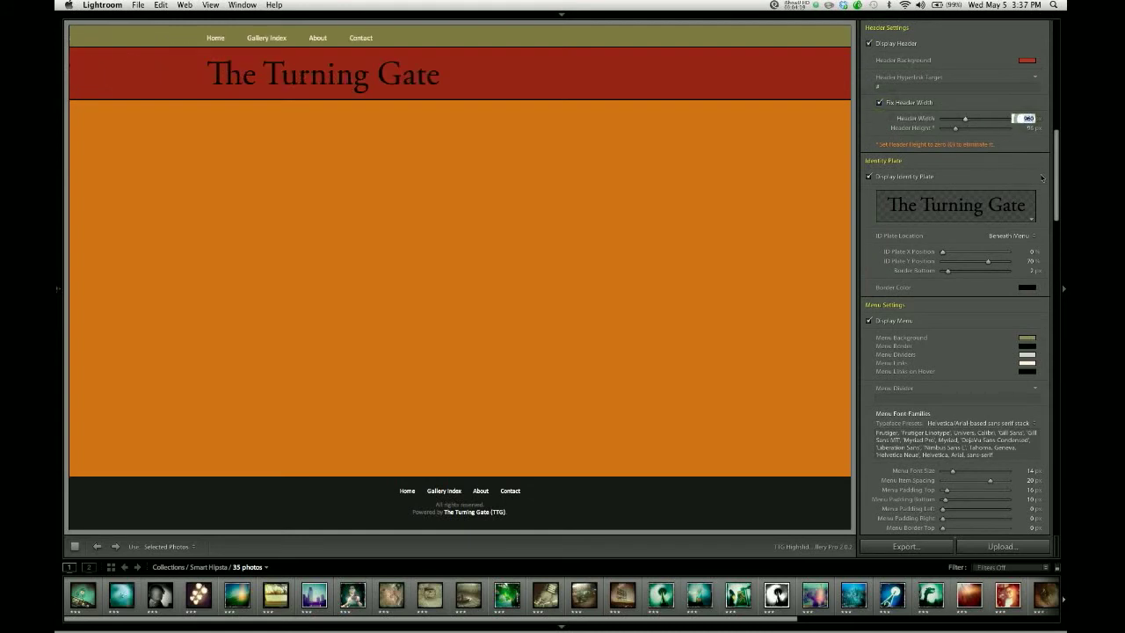
pyautogui.write('960')
pyautogui.press('Return')
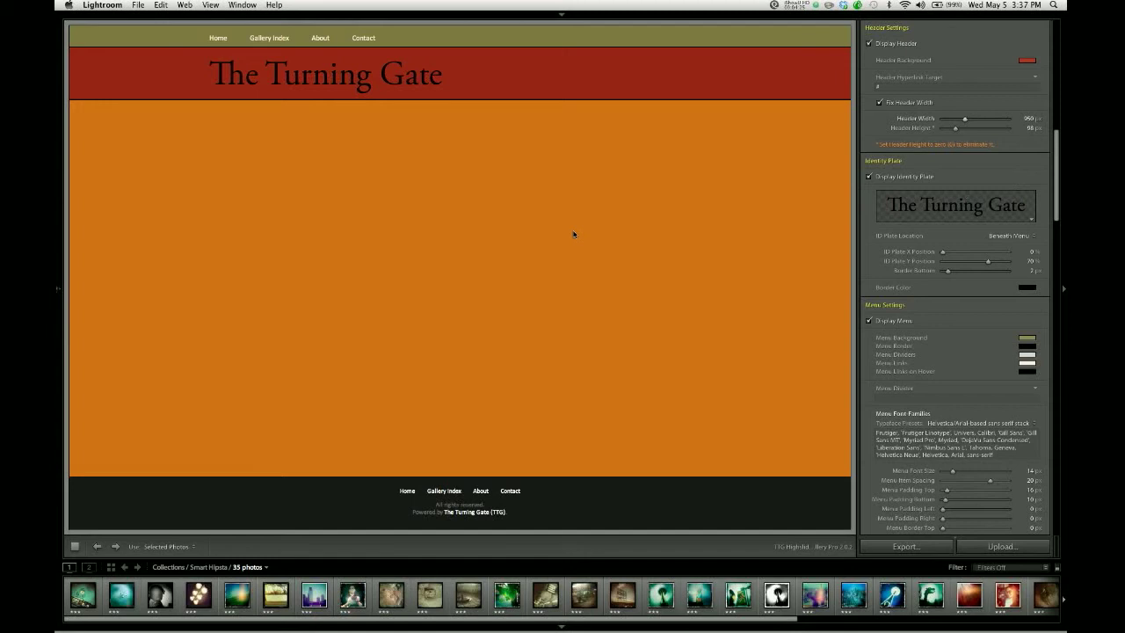
# - Match the header background to the page's orange and set the identity plate's bottom border to 0 px
pyautogui.click(1025, 63)
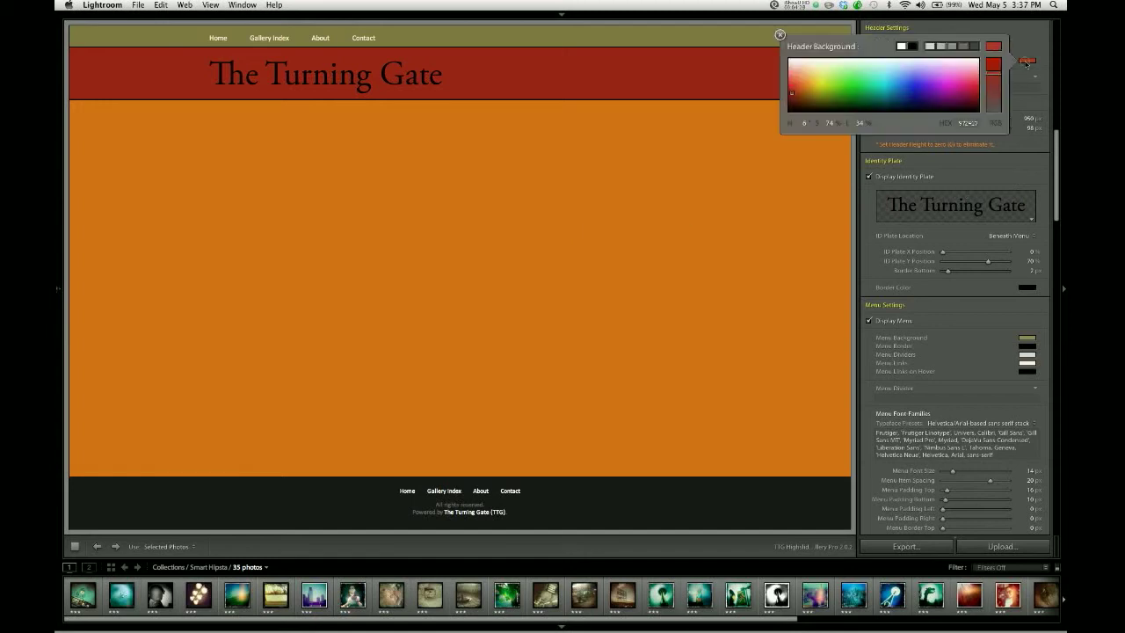
pyautogui.moveTo(966, 88); pyautogui.dragTo(672, 239)
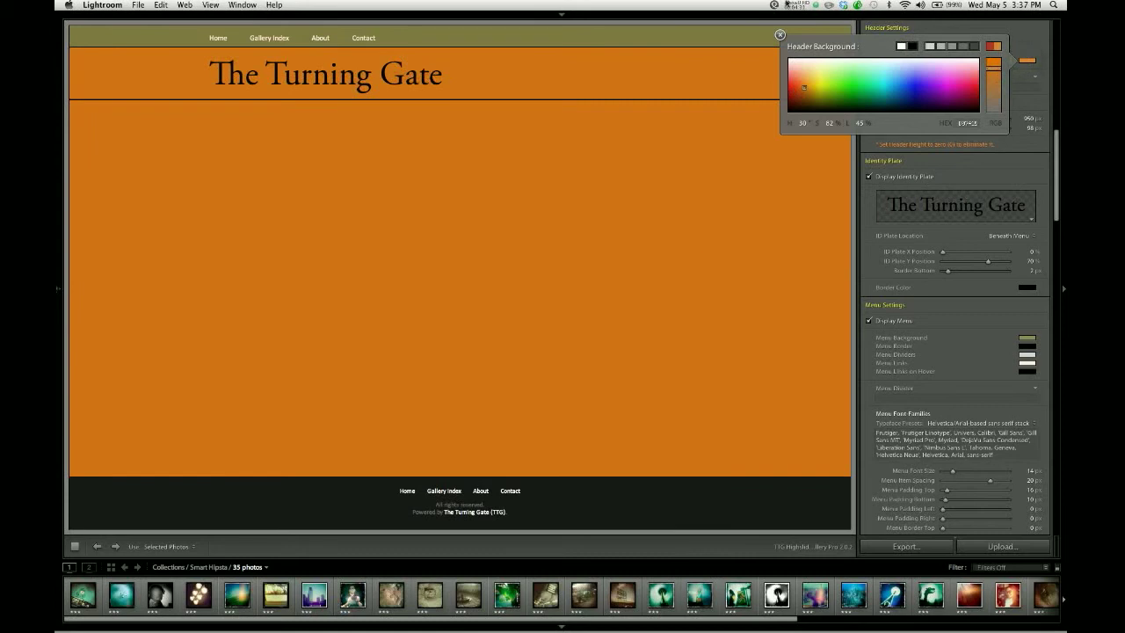
pyautogui.click(779, 35)
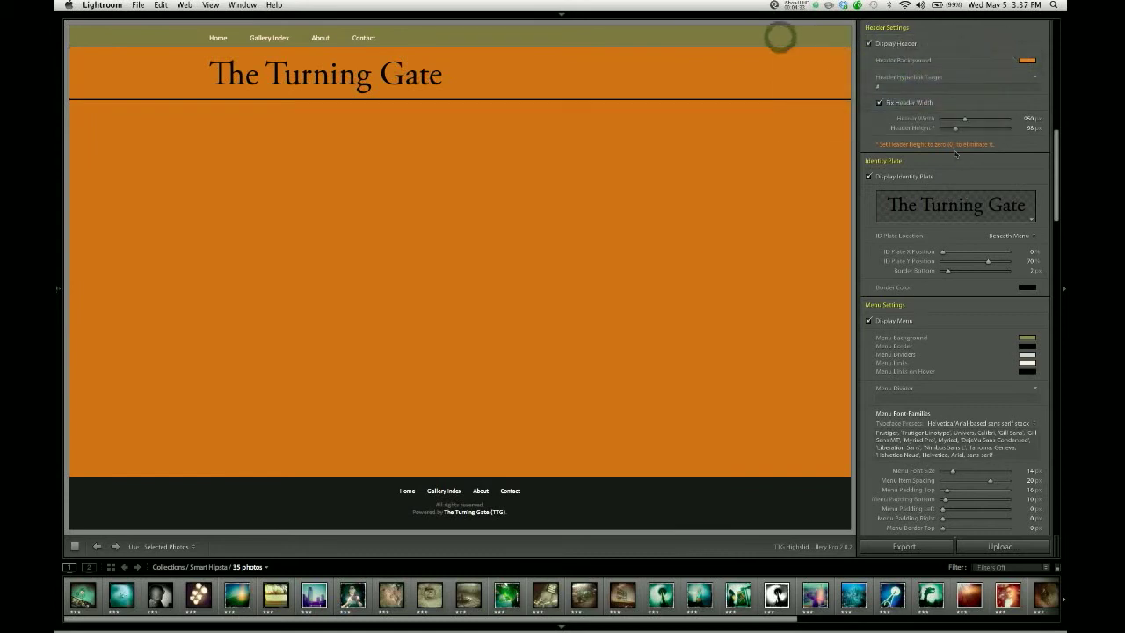
pyautogui.moveTo(948, 273); pyautogui.dragTo(940, 272)
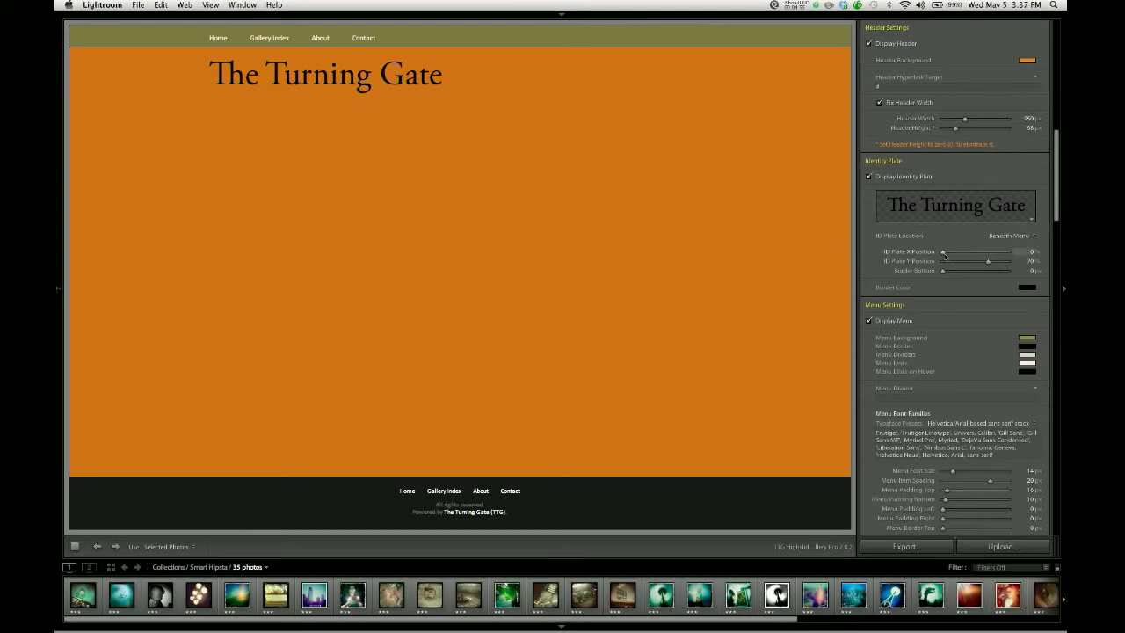
# - Set the identity plate's X position to 100% and the menu alignment to Right
pyautogui.moveTo(943, 252); pyautogui.dragTo(1057, 254)
pyautogui.scroll(-3, 958, 407)
pyautogui.scroll(-2, 957, 407)
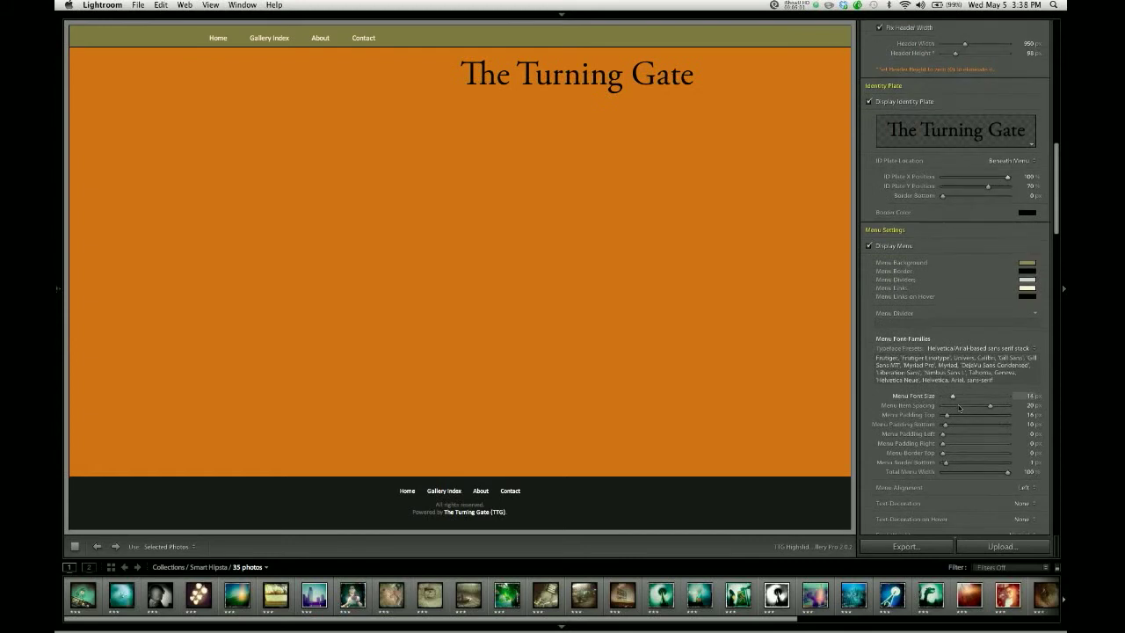
pyautogui.click(1013, 456)
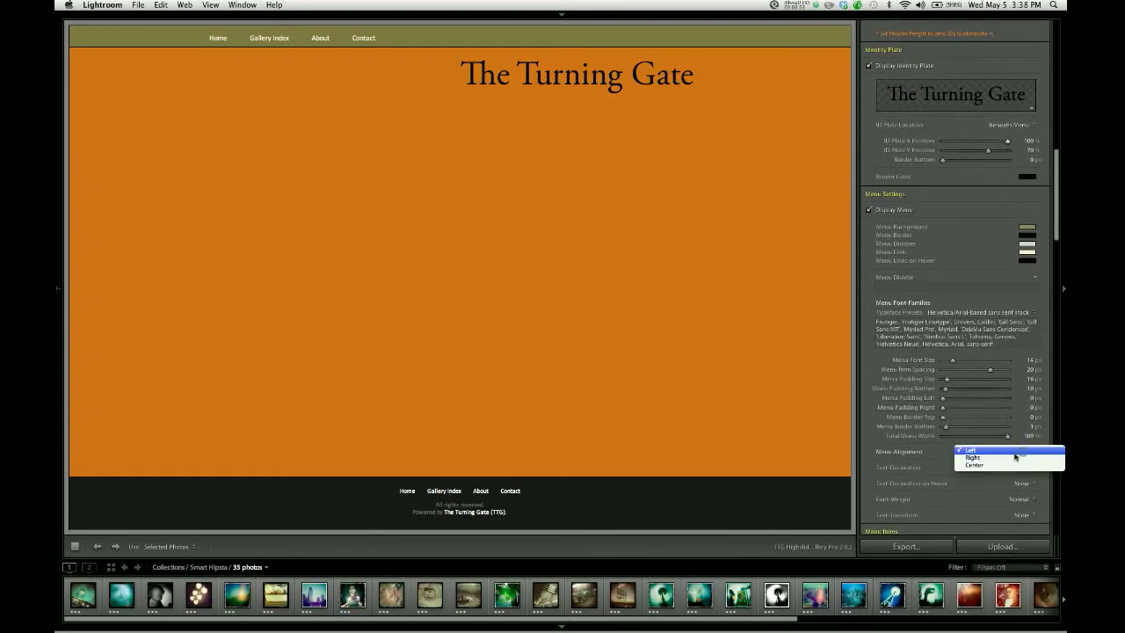
pyautogui.click(1010, 470)
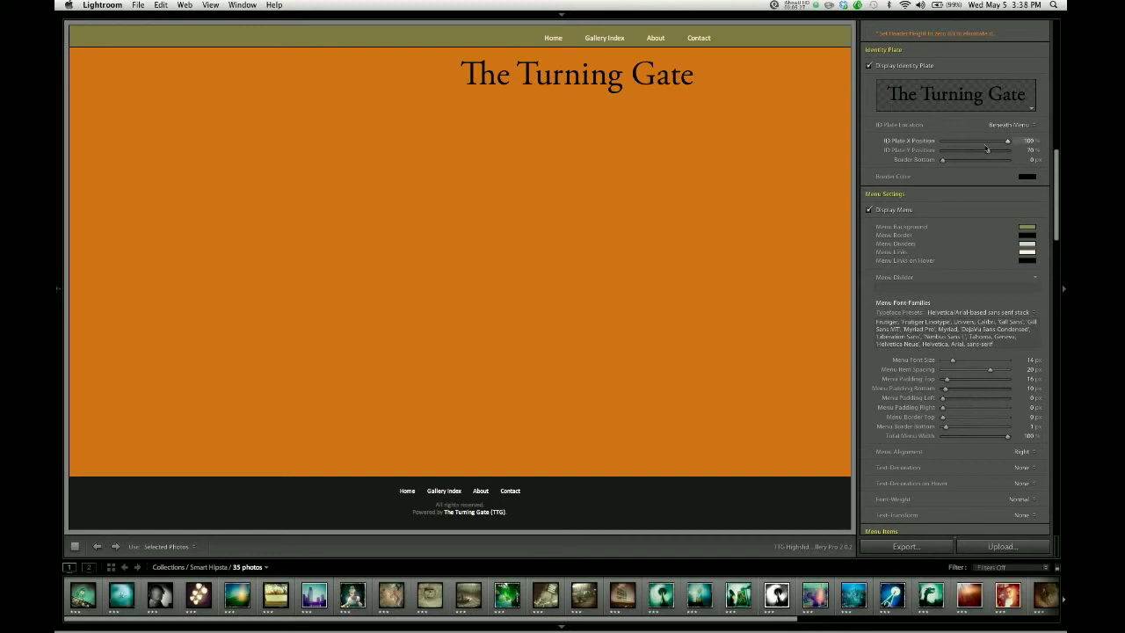
# - Set the identity plate's X position to 50% and the menu alignment to Center
pyautogui.click(1026, 142)
pyautogui.write('50')
pyautogui.press('Return')
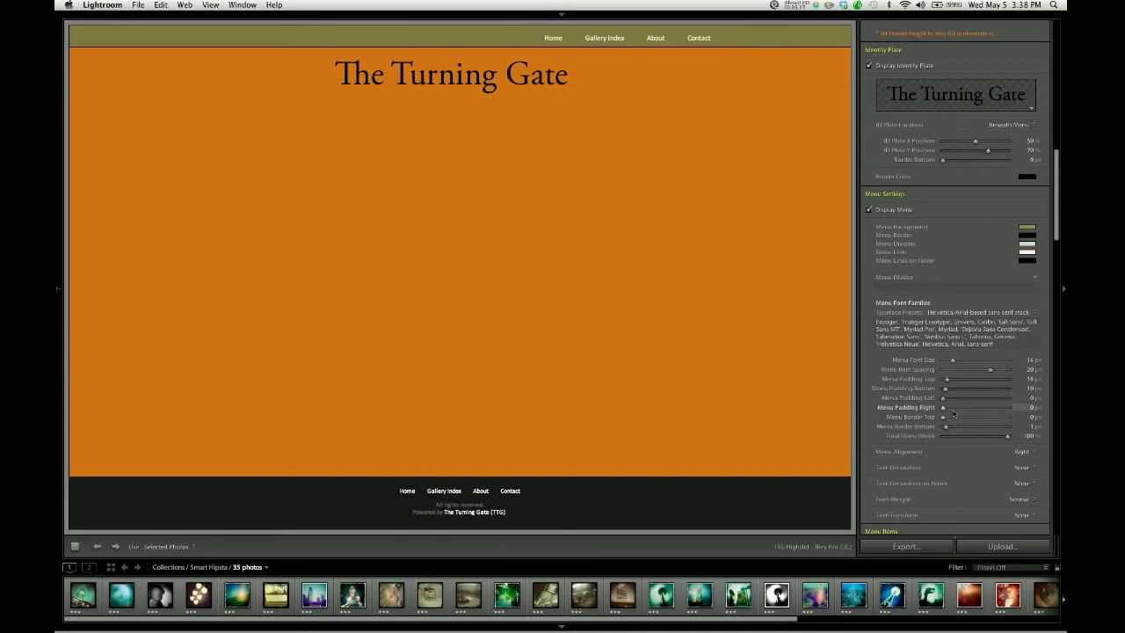
pyautogui.scroll(-3, 958, 408)
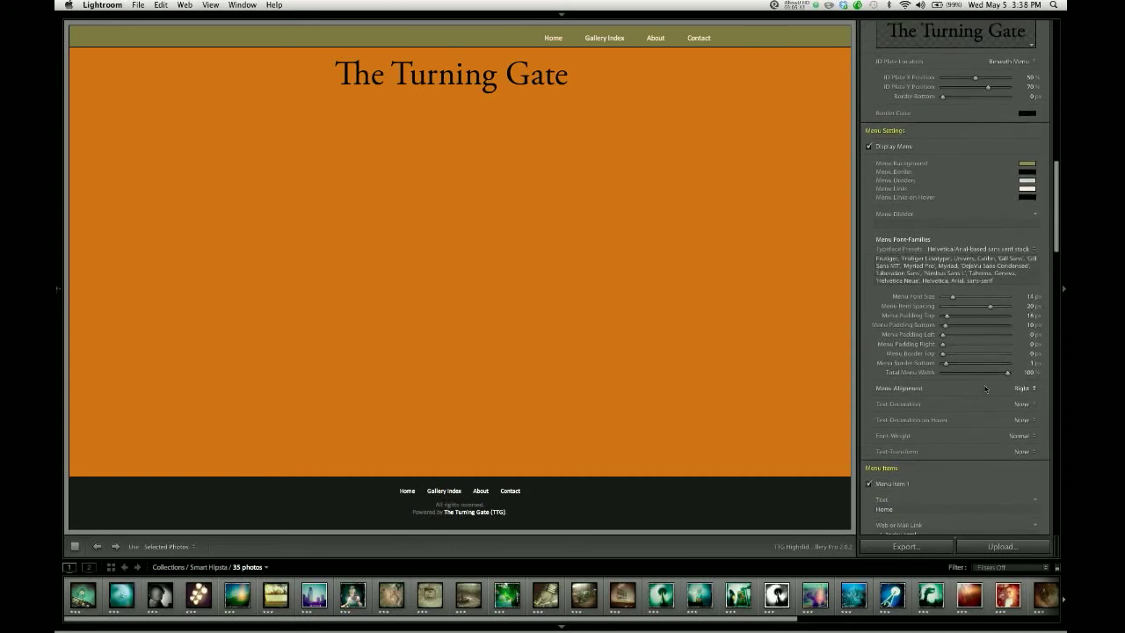
pyautogui.click(1019, 387)
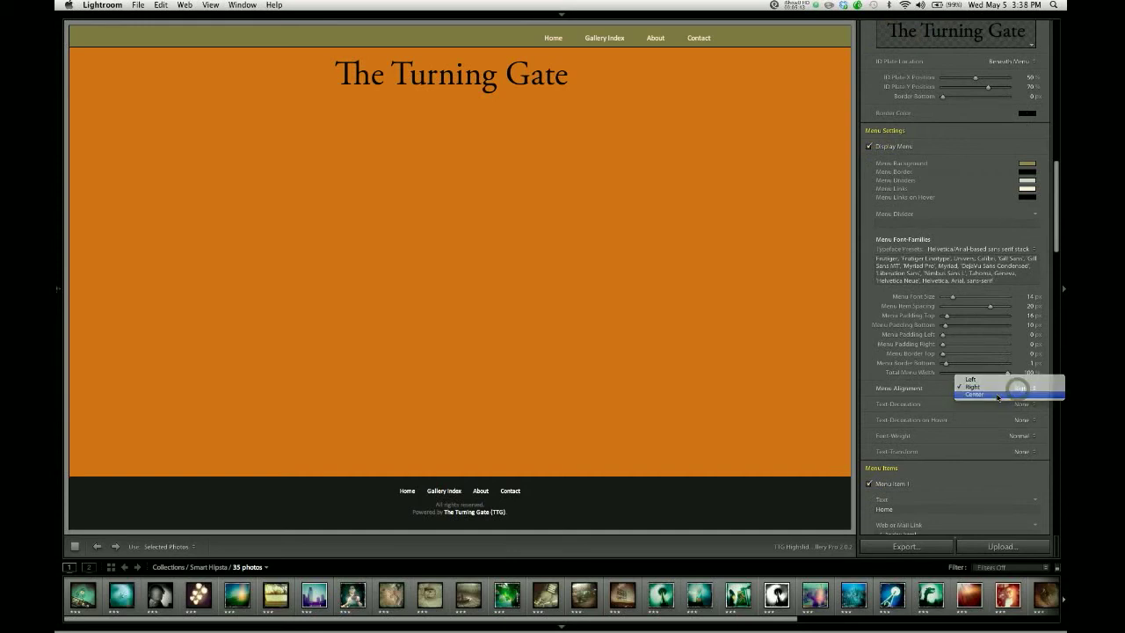
pyautogui.click(1011, 384)
# - Eliminate the header by setting its height to 0 px, and turn off the fixed header width
pyautogui.scroll(10, 977, 253)
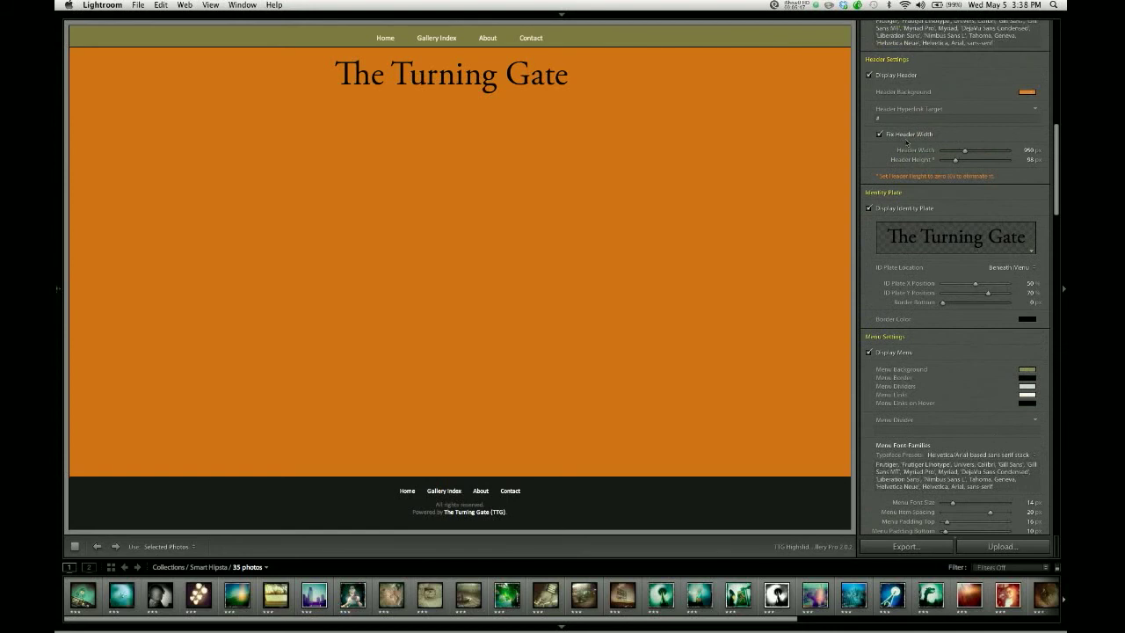
pyautogui.moveTo(955, 161); pyautogui.dragTo(918, 160)
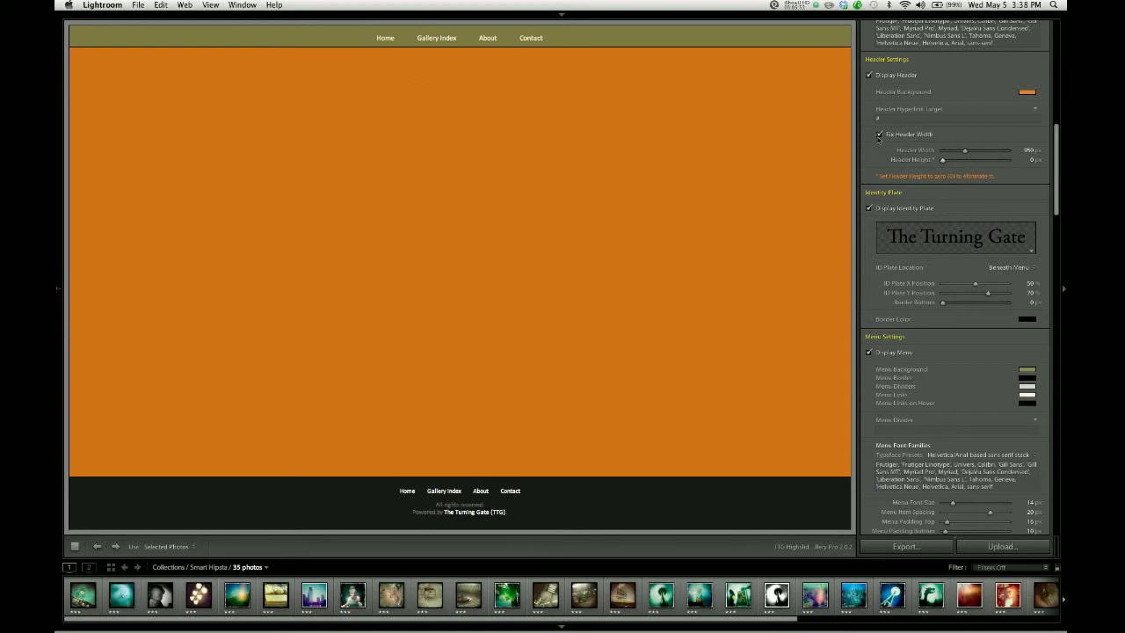
pyautogui.click(878, 135)
# - Set the ID Plate Location to Menu and switch the identity plate to the saved Concrete design
pyautogui.scroll(-1, 964, 139)
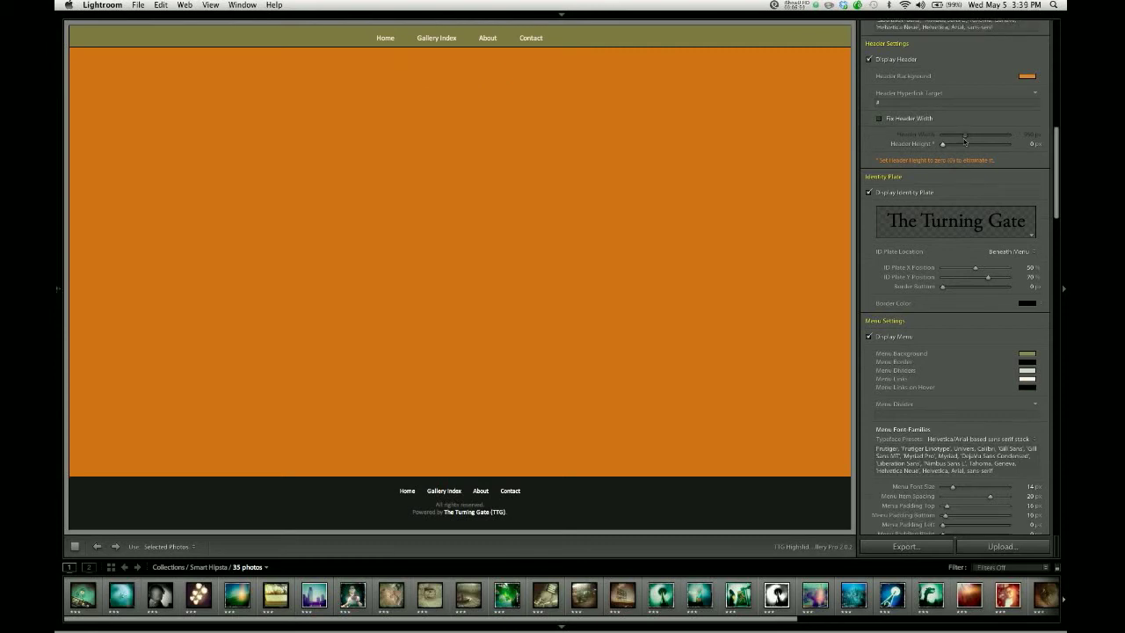
pyautogui.scroll(-4, 964, 139)
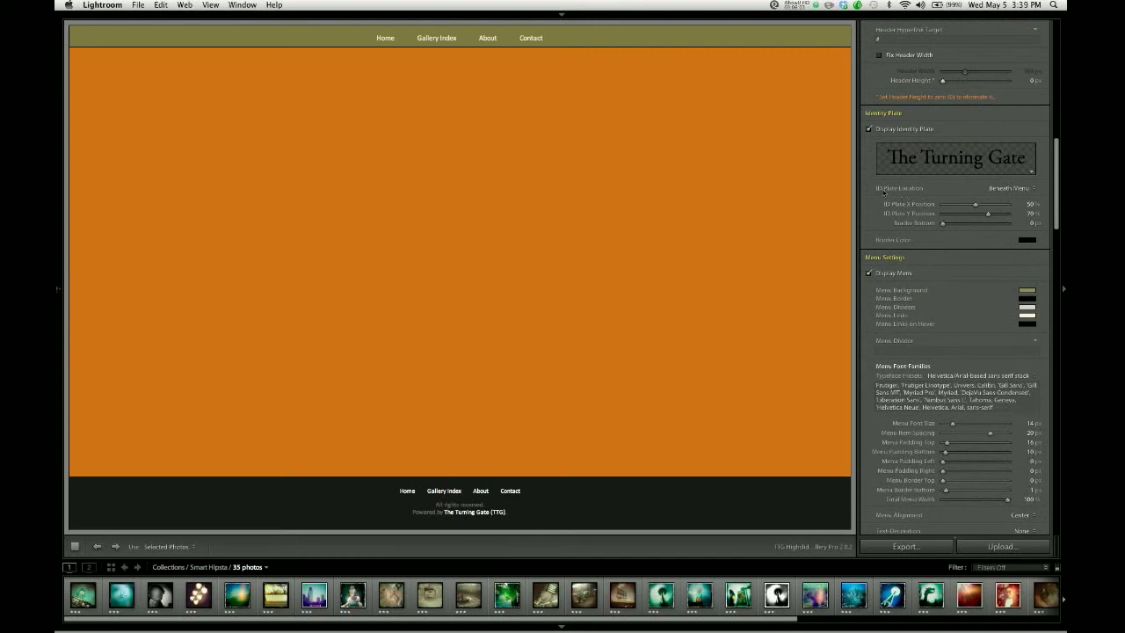
pyautogui.click(1005, 189)
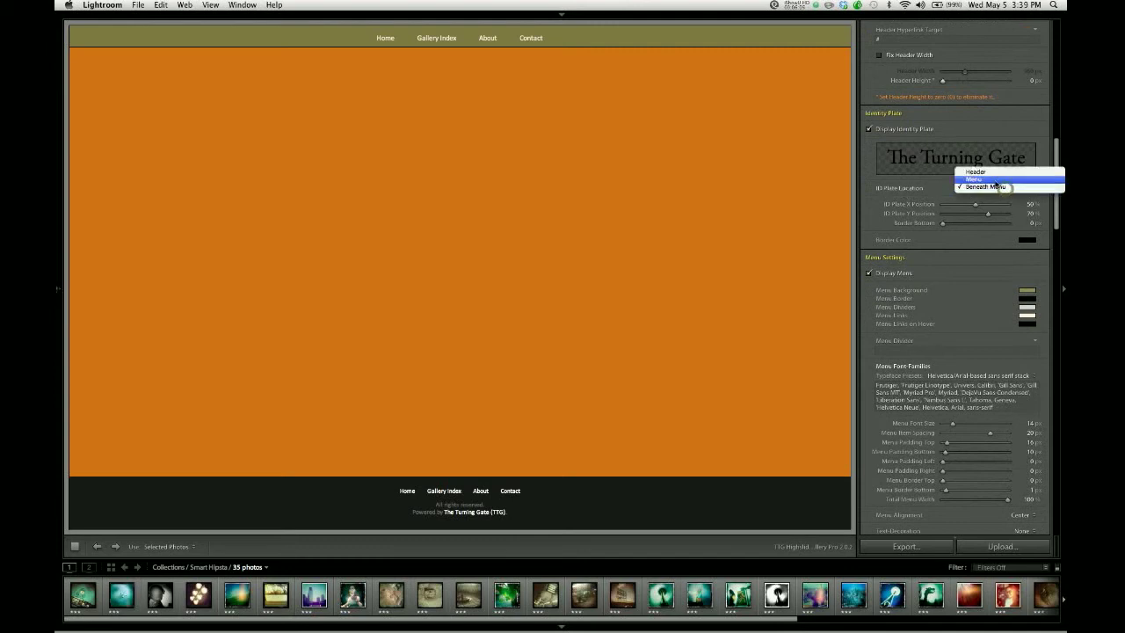
pyautogui.click(991, 184)
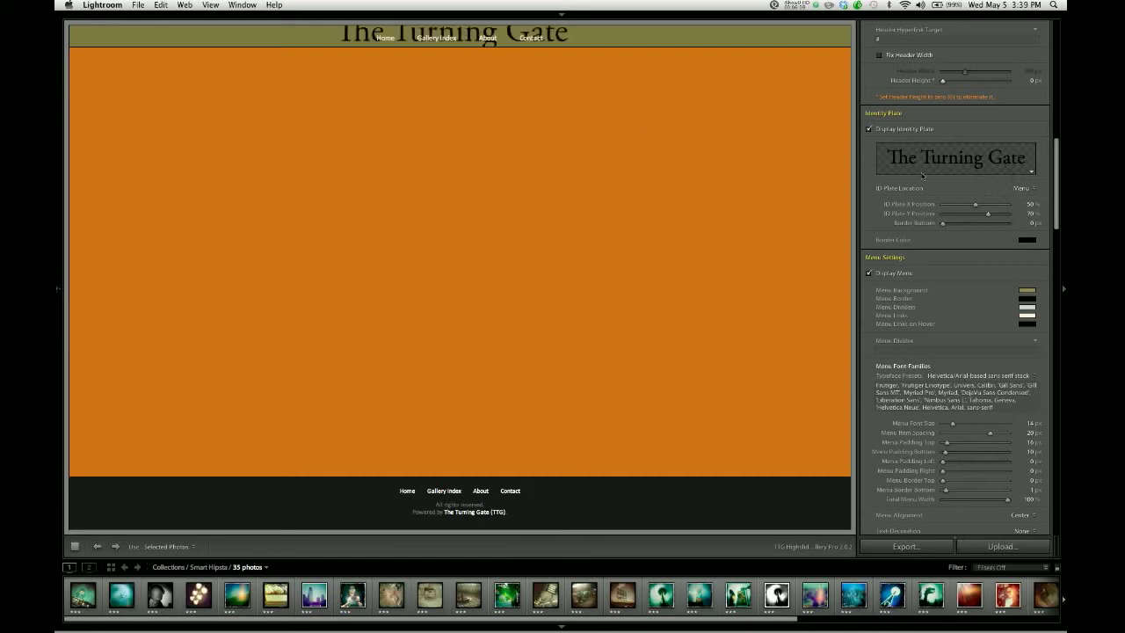
pyautogui.click(948, 164)
pyautogui.click(948, 163)
pyautogui.click(949, 163)
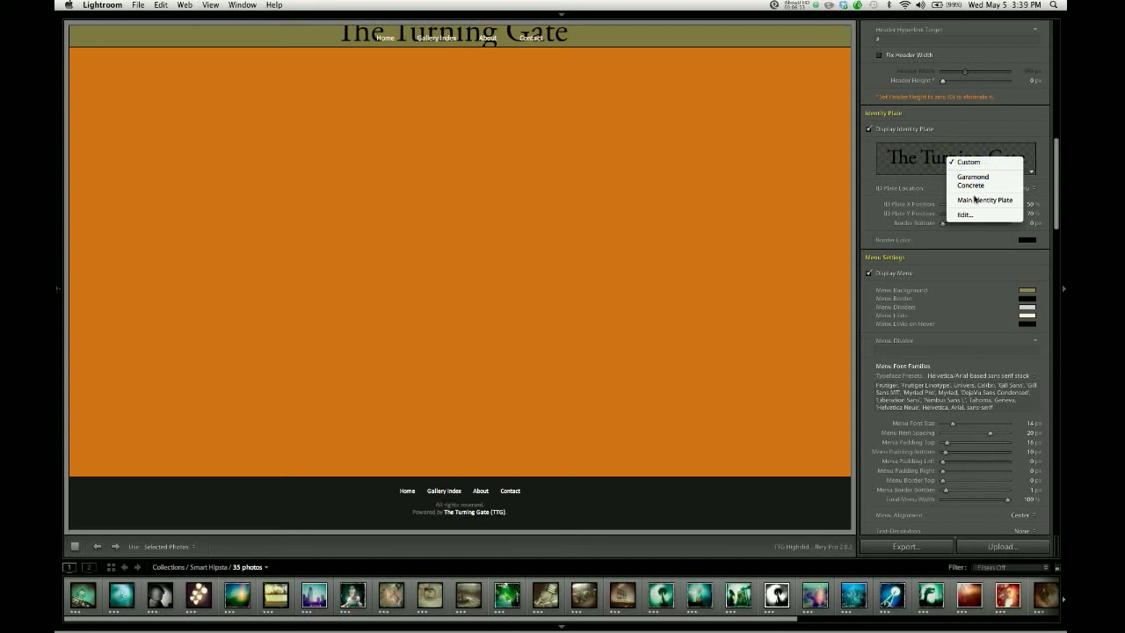
pyautogui.click(972, 181)
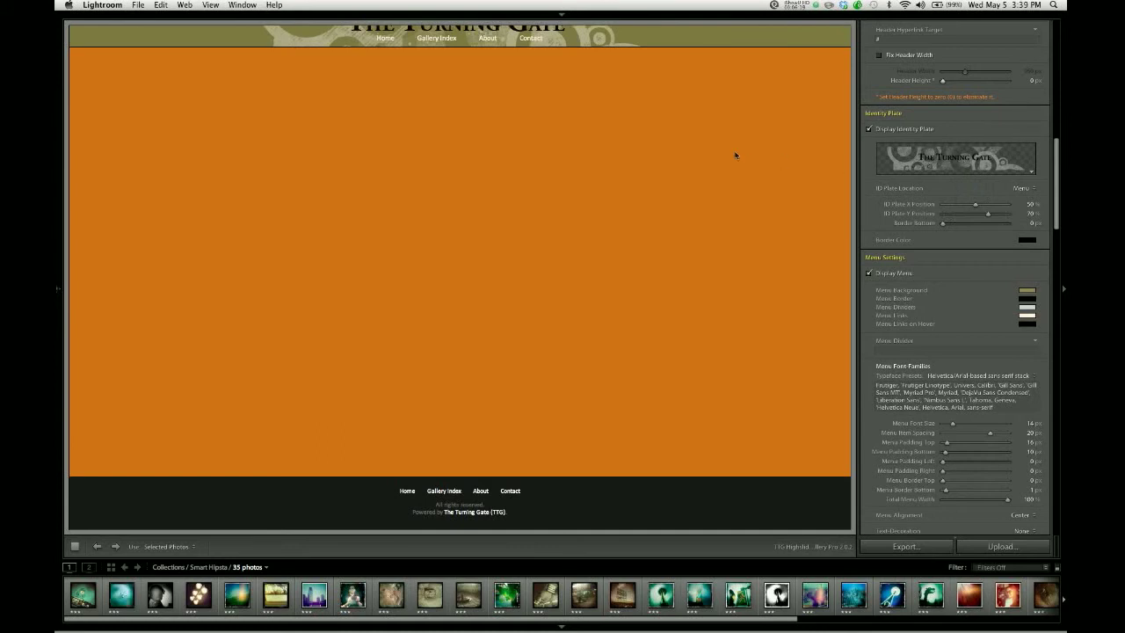
# - Try a 100 px top padding on the menu, and use 10 px top and 100 px bottom padding instead
pyautogui.scroll(-5, 940, 227)
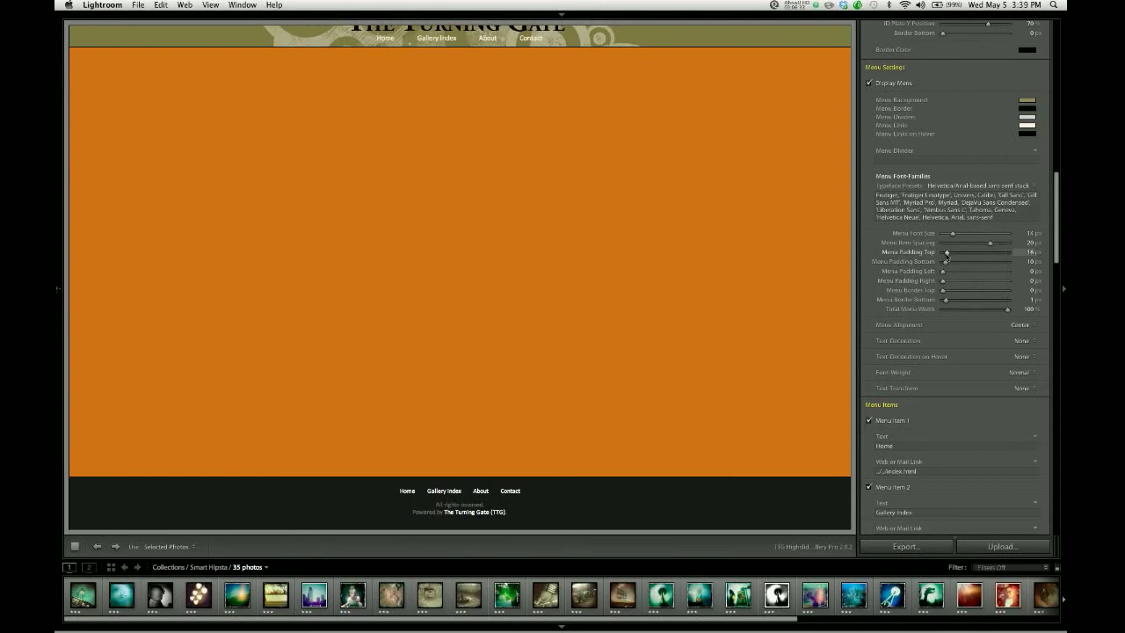
pyautogui.moveTo(947, 253); pyautogui.dragTo(968, 254)
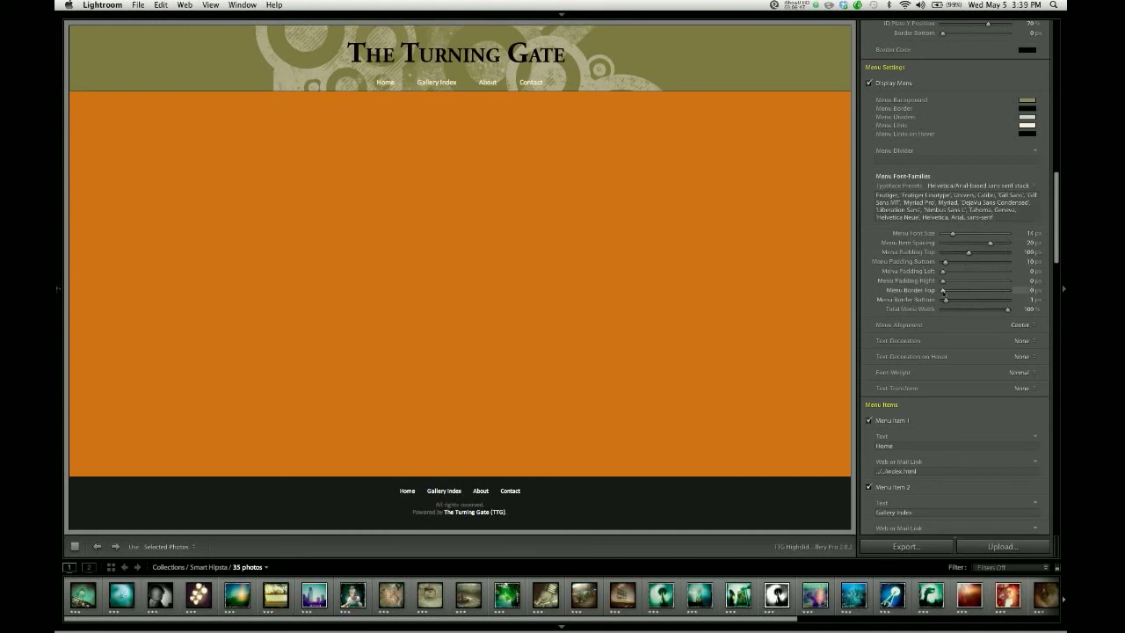
pyautogui.moveTo(969, 253); pyautogui.dragTo(945, 255)
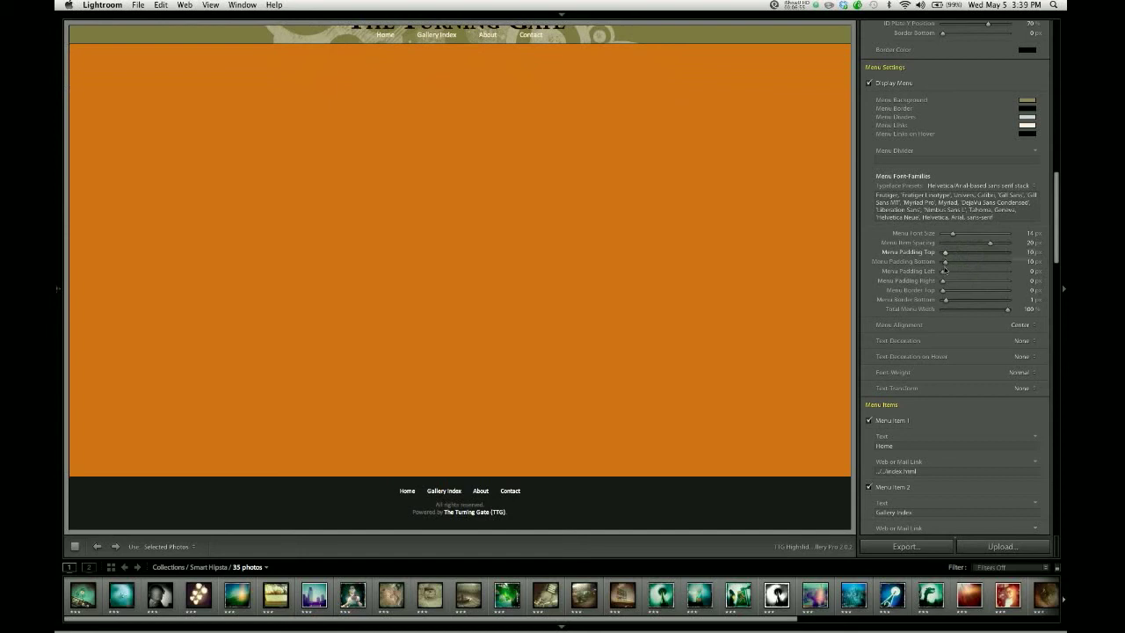
pyautogui.moveTo(945, 262); pyautogui.dragTo(969, 270)
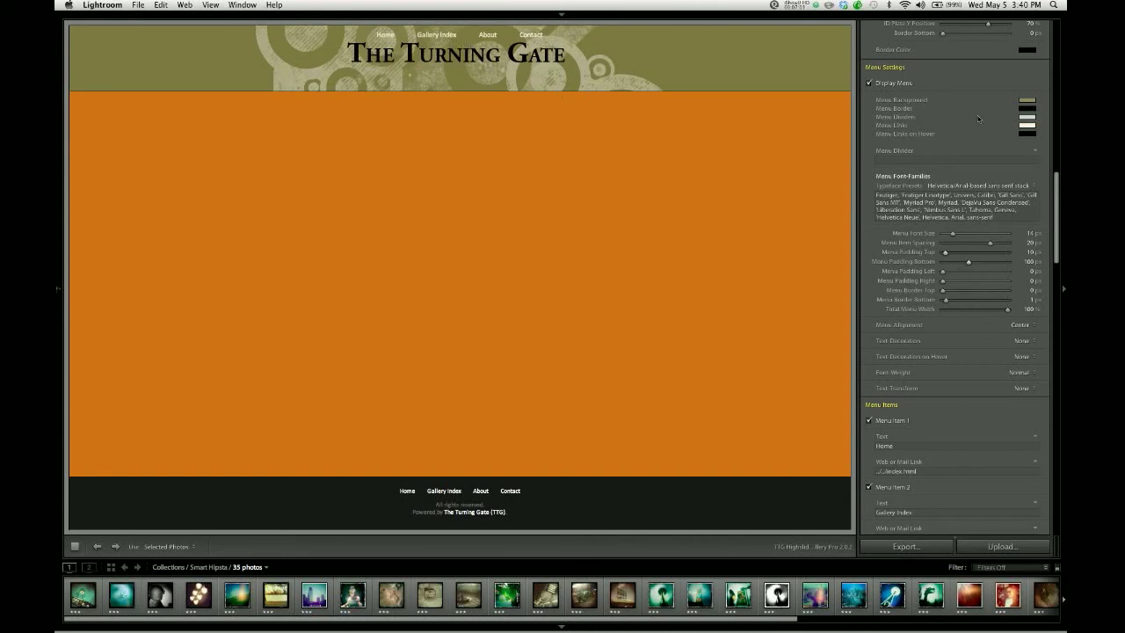
# - Set the identity plate's Y position to 0% and reduce the menu's bottom padding to 61 px
pyautogui.scroll(5, 979, 107)
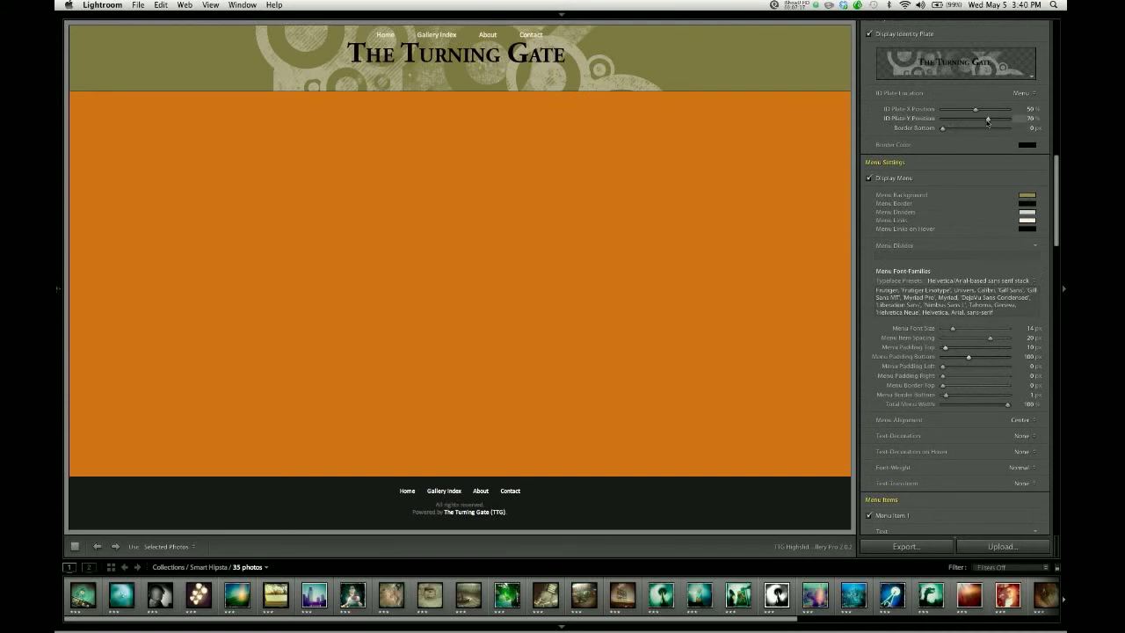
pyautogui.moveTo(987, 121); pyautogui.dragTo(934, 123)
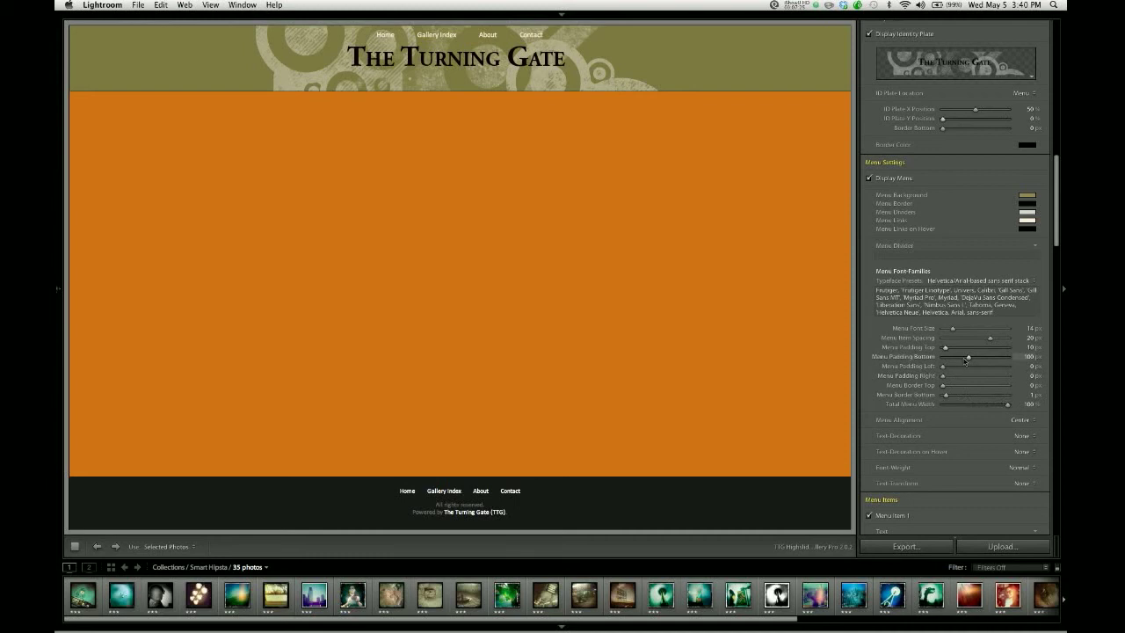
pyautogui.moveTo(969, 358); pyautogui.dragTo(957, 359)
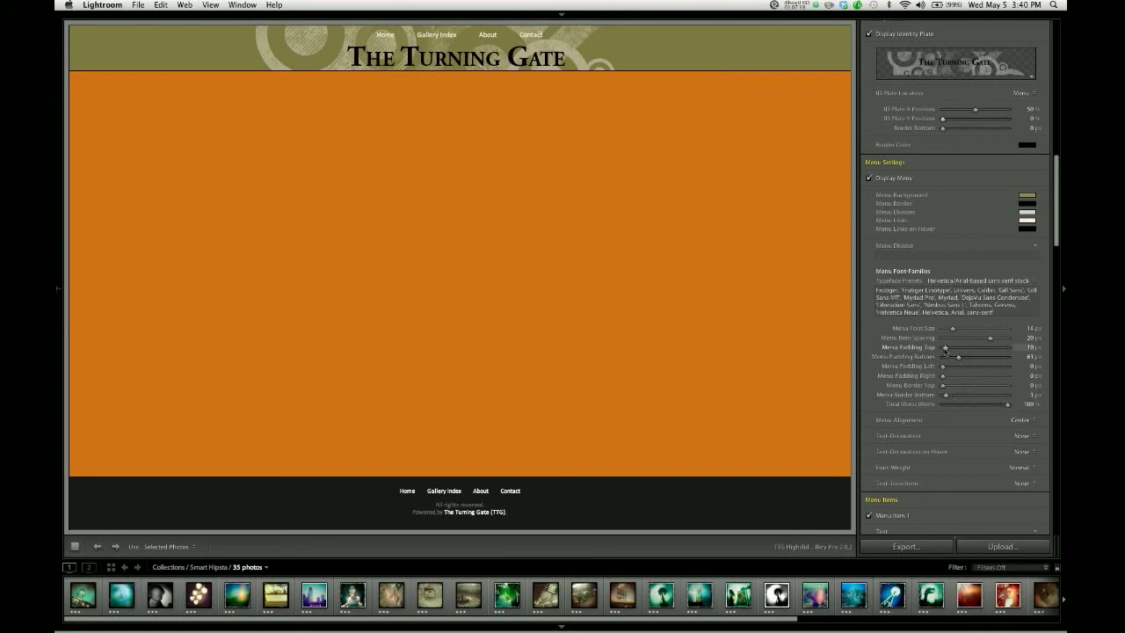
# - Set the menu's top padding to 20 px and its bottom padding to 51 px
pyautogui.moveTo(946, 349); pyautogui.dragTo(948, 352)
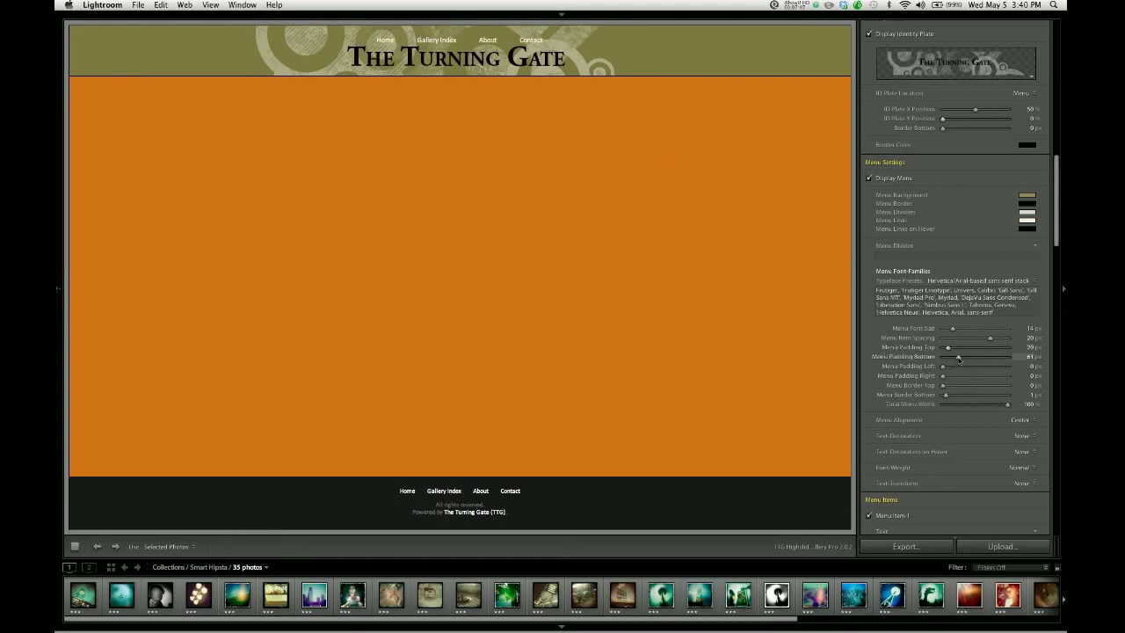
pyautogui.moveTo(958, 358); pyautogui.dragTo(955, 359)
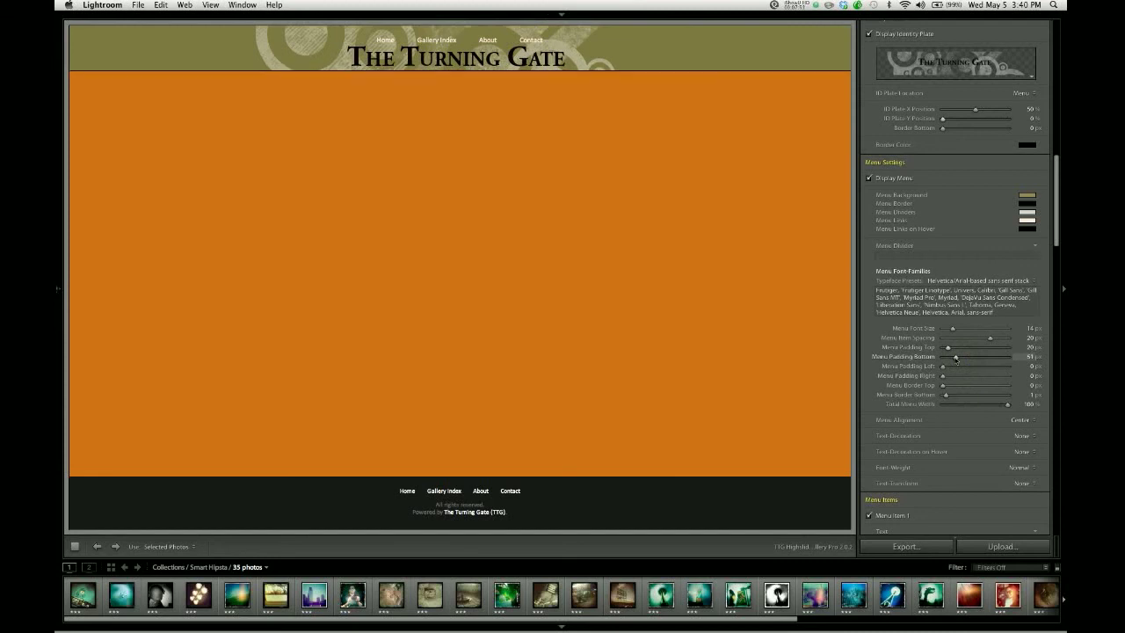
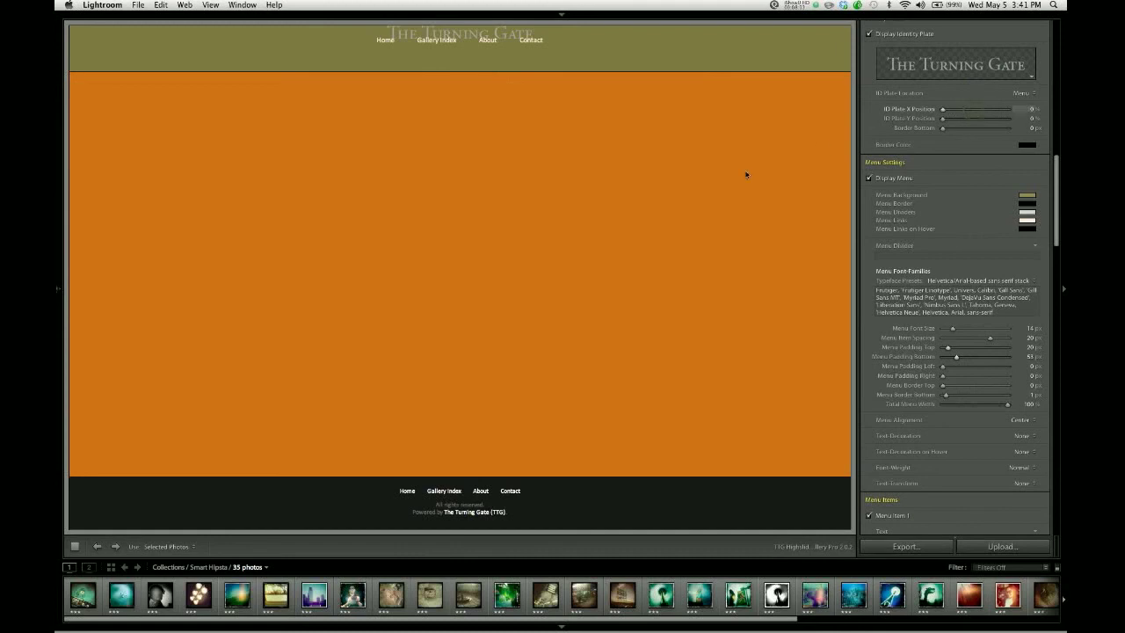
# - Set the identity plate's Y position to 50% and both the menu's top and bottom padding to 24 px
pyautogui.click(973, 119)
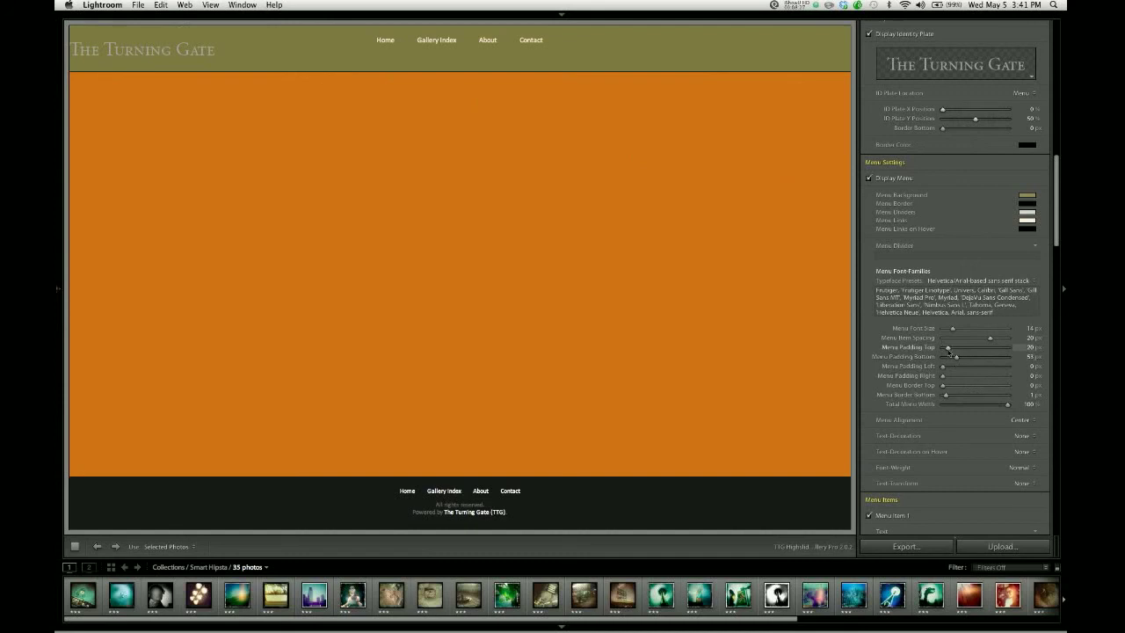
pyautogui.moveTo(956, 356); pyautogui.dragTo(947, 357)
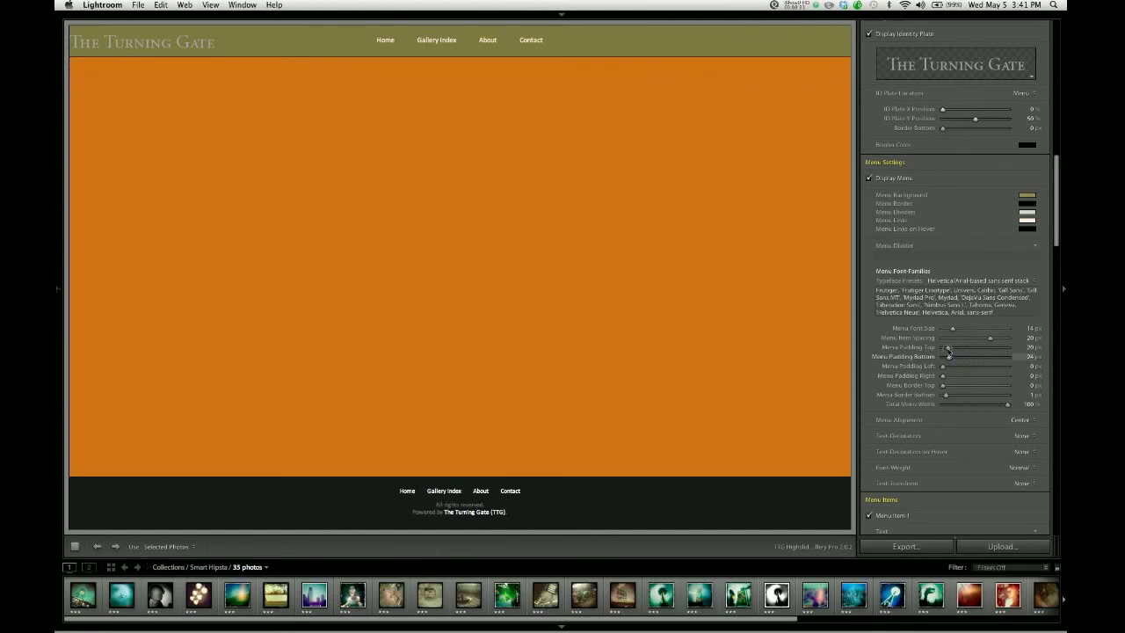
pyautogui.moveTo(948, 348); pyautogui.dragTo(949, 350)
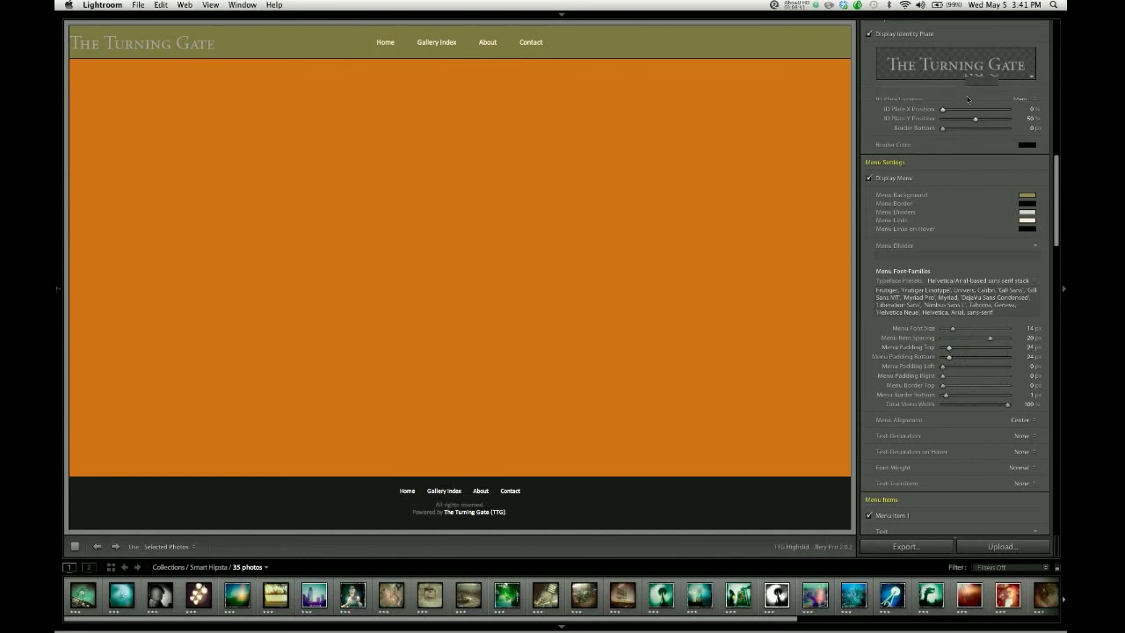
# - Turn on the fixed header width and set the menu alignment to Left
pyautogui.scroll(5, 914, 176)
pyautogui.click(879, 71)
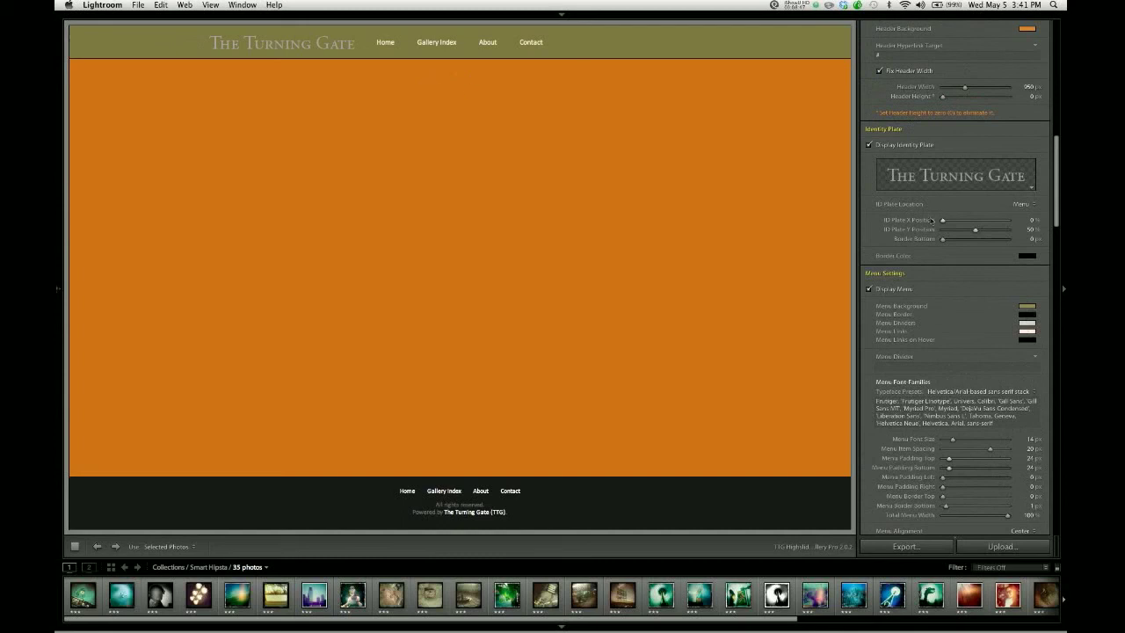
pyautogui.scroll(-3, 931, 369)
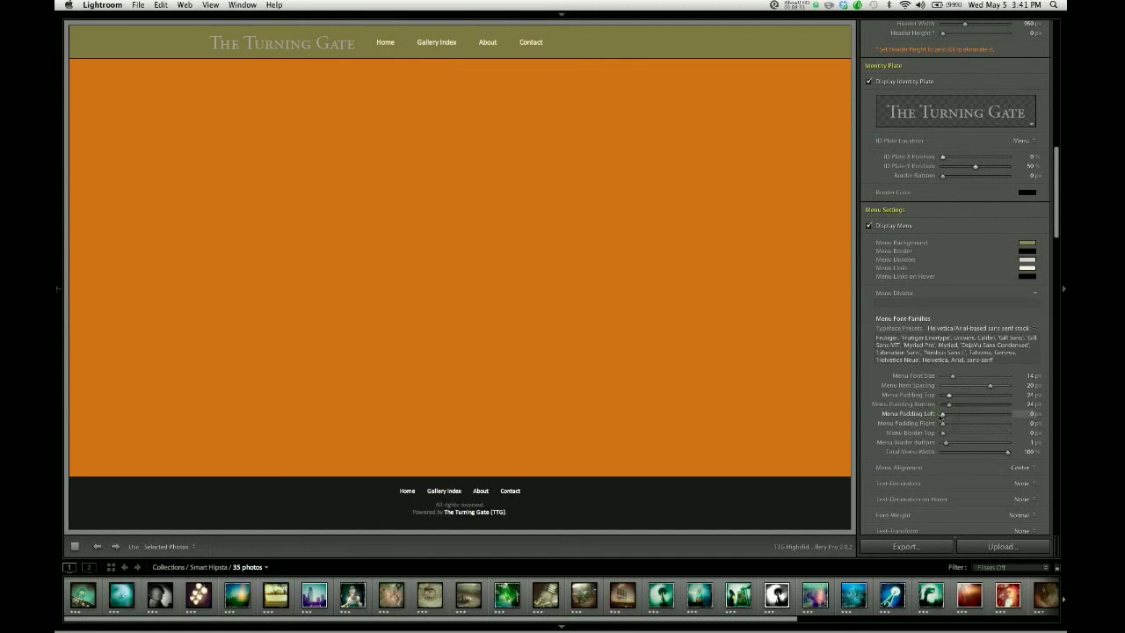
pyautogui.click(1022, 466)
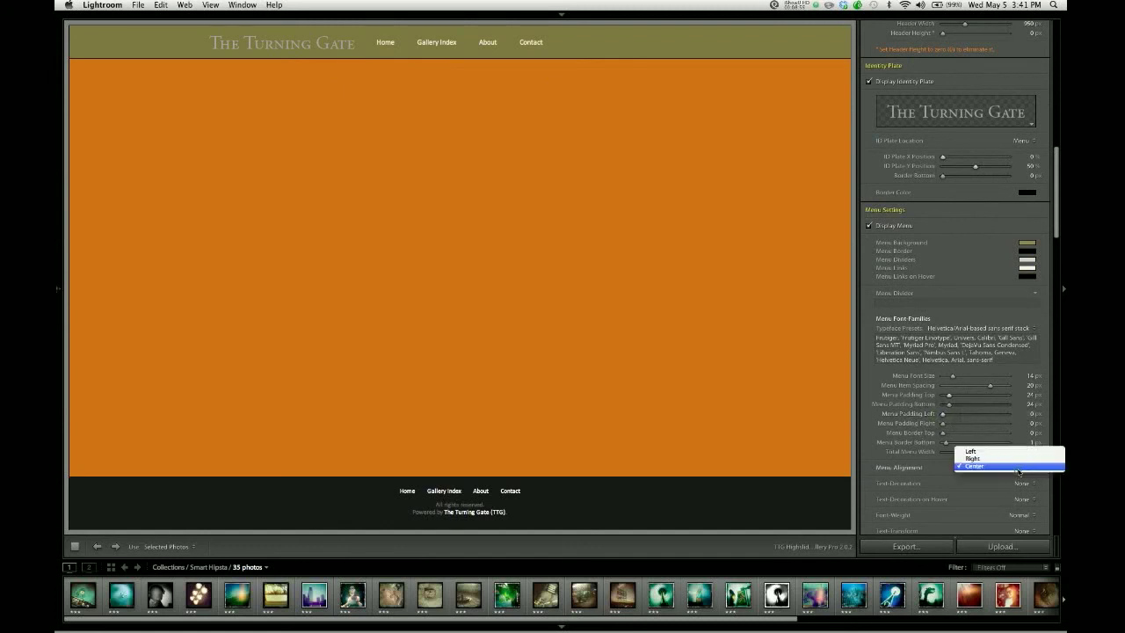
pyautogui.click(999, 455)
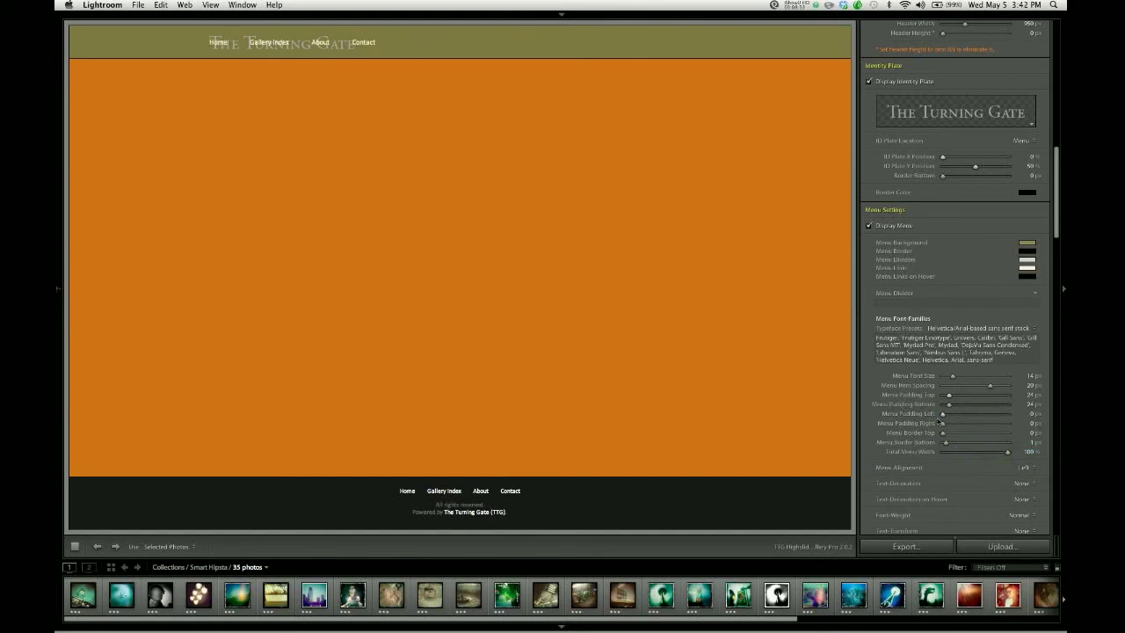
# - Set the menu's left padding to 307 px so the links sit just beside the identity plate
pyautogui.moveTo(942, 419); pyautogui.dragTo(957, 418)
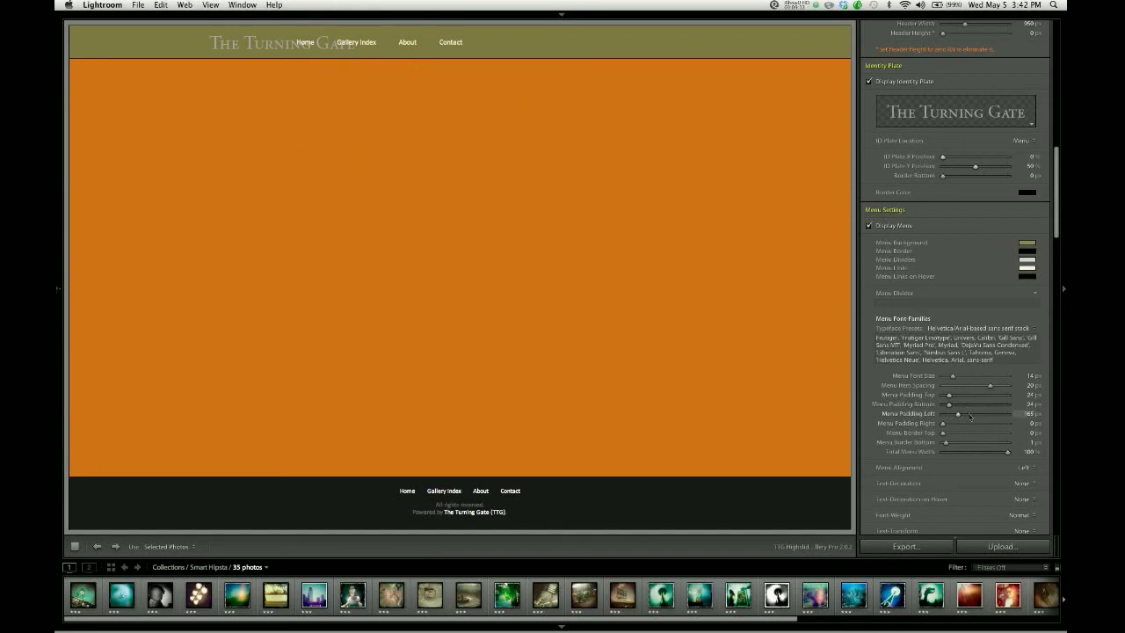
pyautogui.moveTo(958, 414); pyautogui.dragTo(978, 416)
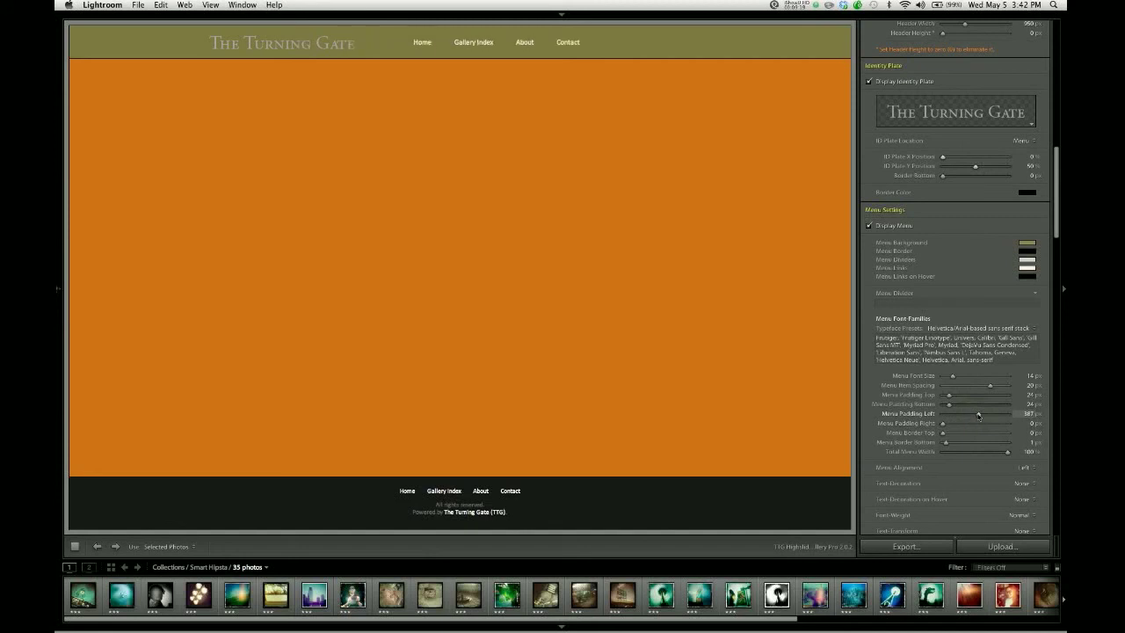
pyautogui.moveTo(978, 414); pyautogui.dragTo(972, 415)
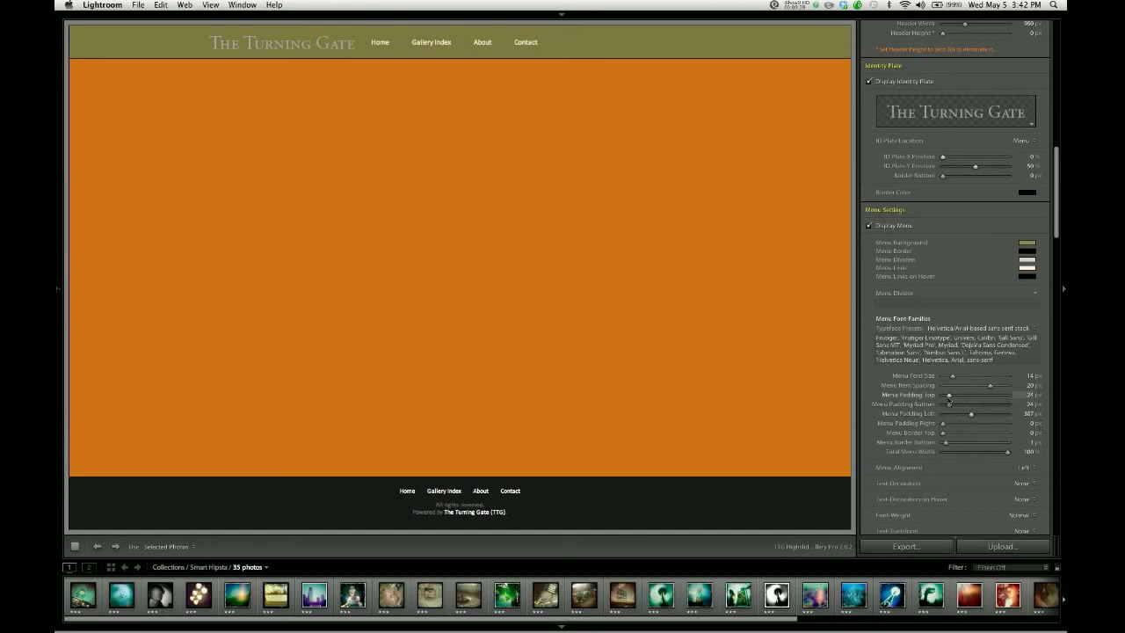
# - Align the menu links vertically with the identity plate using 28 px top padding and 16 px bottom padding
pyautogui.moveTo(949, 396); pyautogui.dragTo(951, 397)
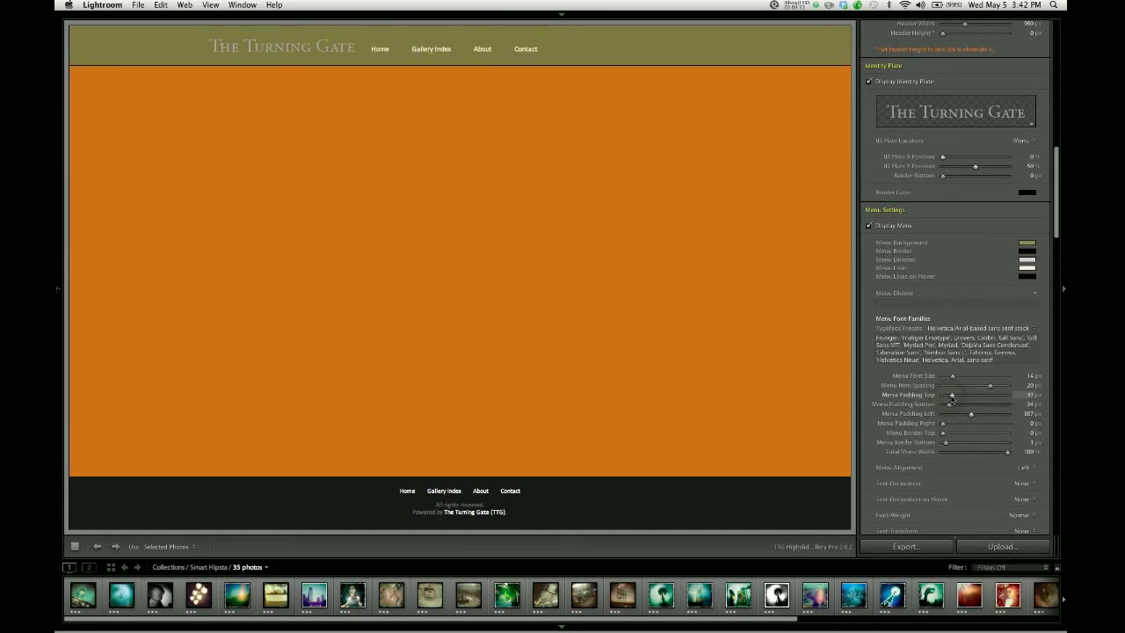
pyautogui.moveTo(948, 407); pyautogui.dragTo(949, 397)
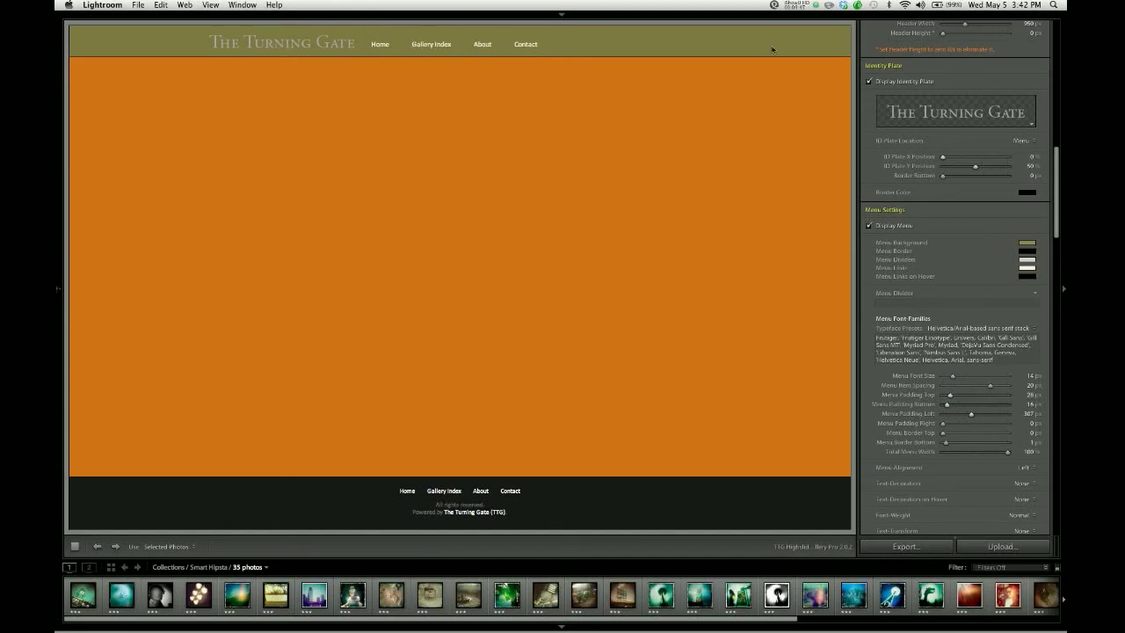
pyautogui.click(795, 6)
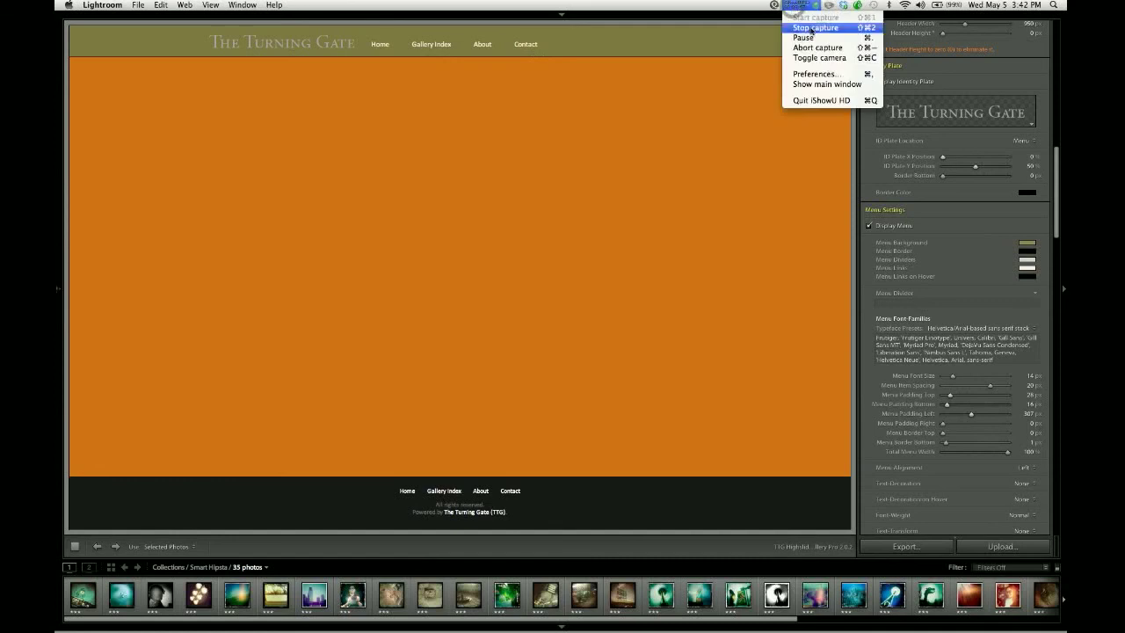